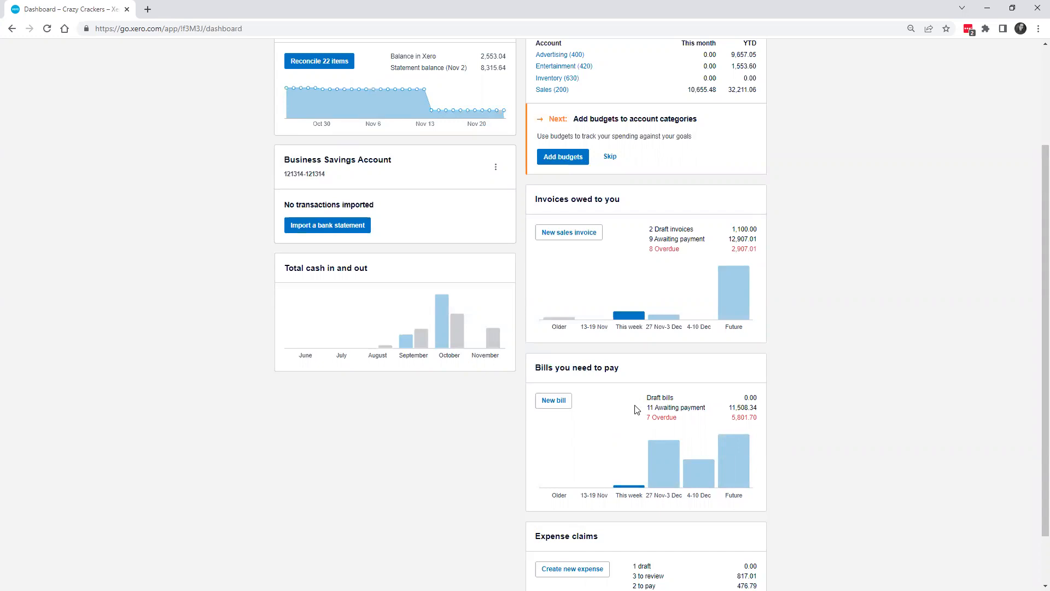
- Review the dashboard's invoices owed, bills to pay, cash in and out, and expense claims summaries
scroll(638, 411, "up", 3)
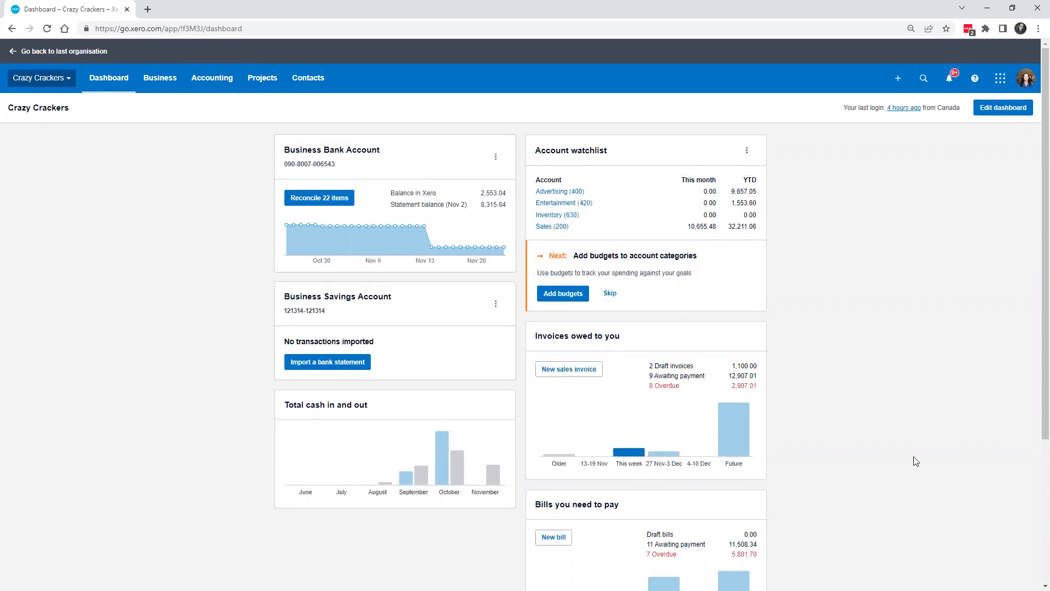
scroll(914, 459, "down", 4)
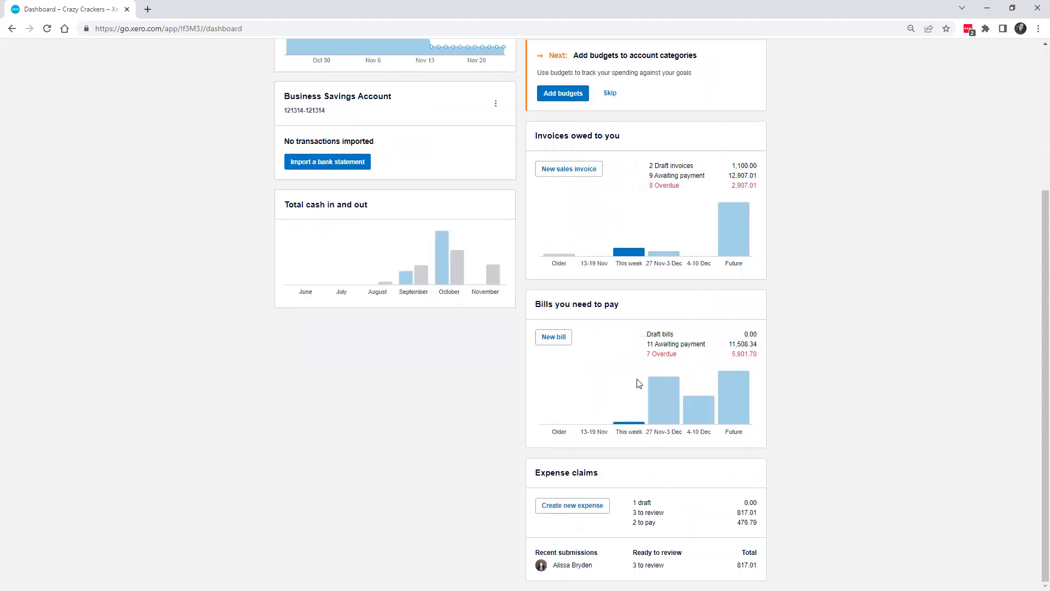
scroll(638, 389, "up", 4)
scroll(640, 391, "down", 4)
scroll(629, 383, "up", 3)
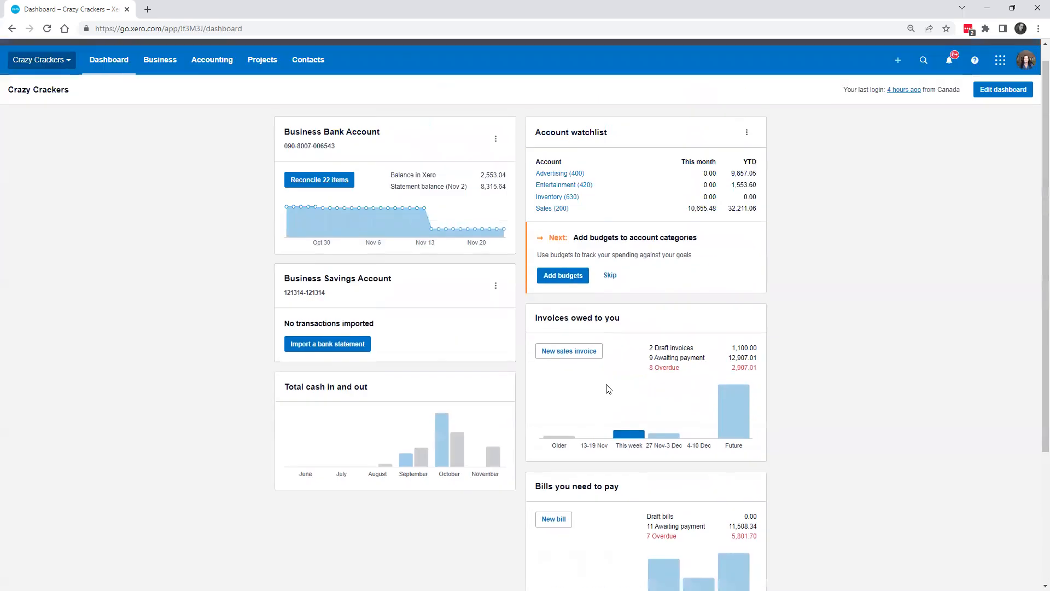
scroll(726, 483, "down", 3)
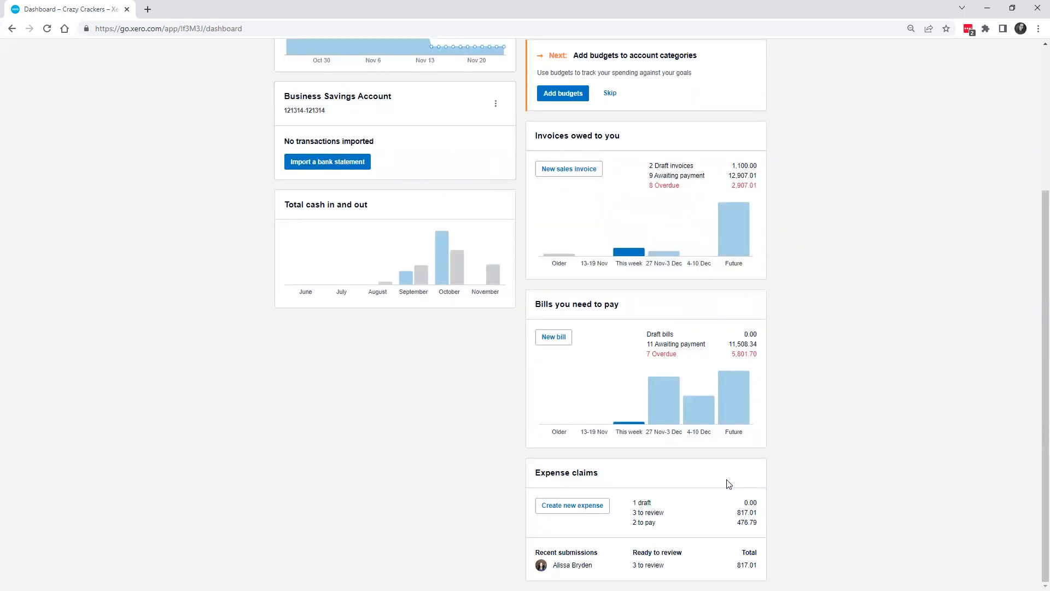
scroll(735, 451, "up", 3)
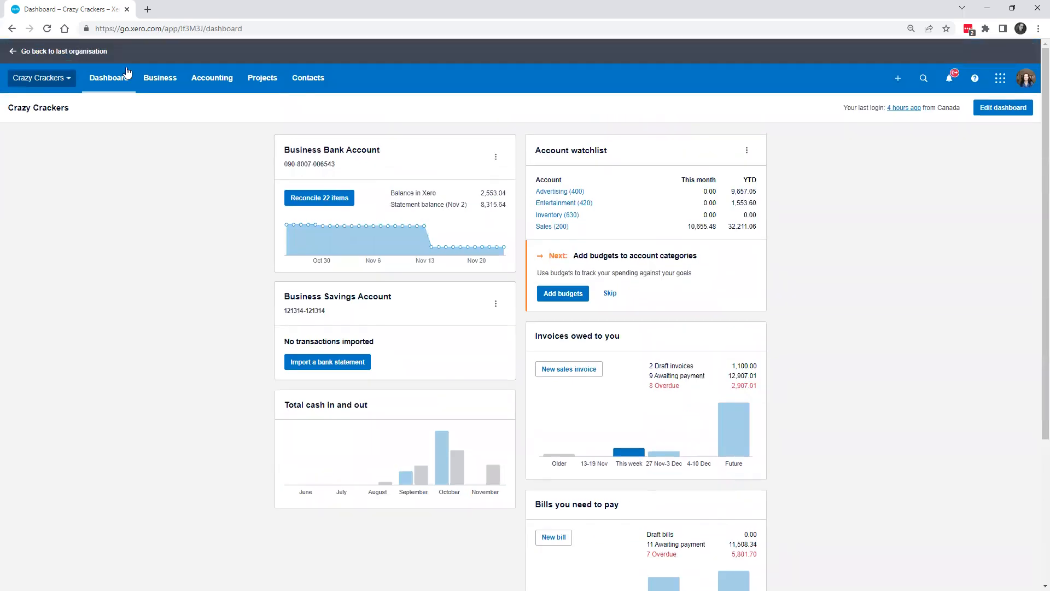
- Open the Aged Payables Summary report and review the amounts owed to each supplier by ageing period
left_click(213, 81)
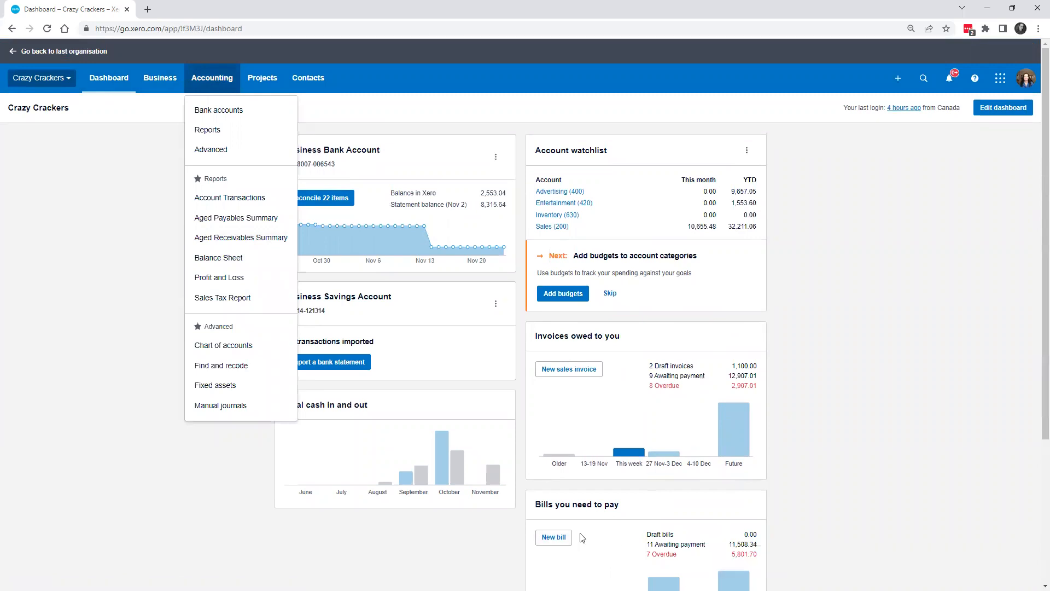
left_click(247, 221)
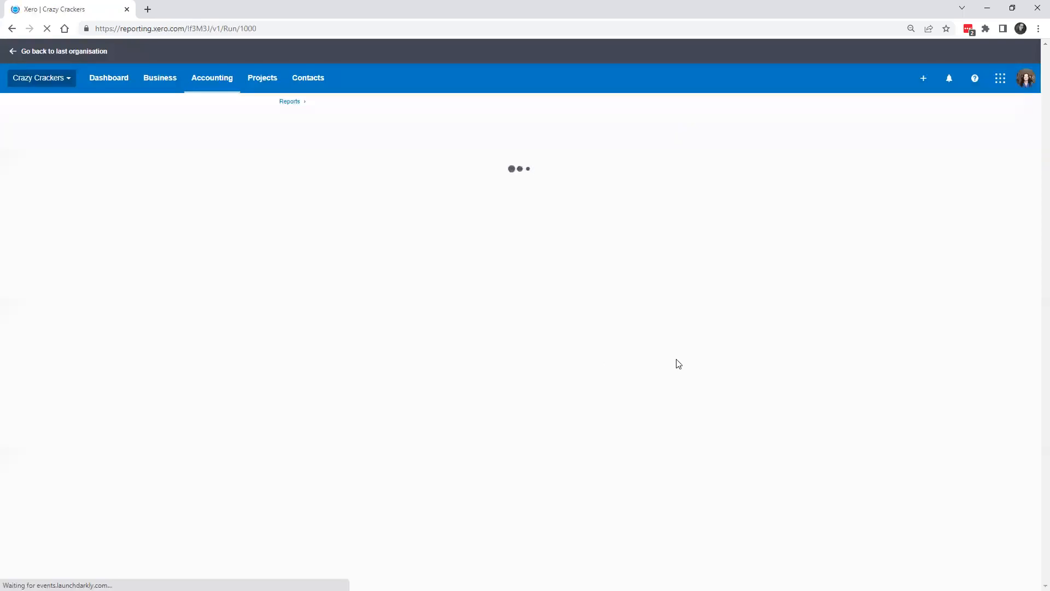
scroll(804, 219, "down", 2)
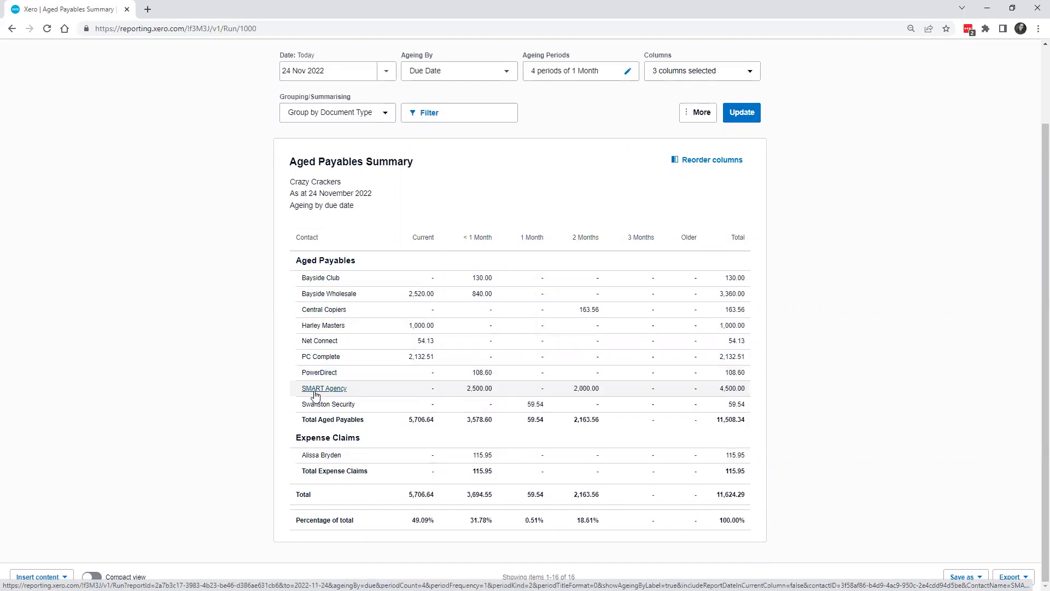
scroll(295, 392, "up", 2)
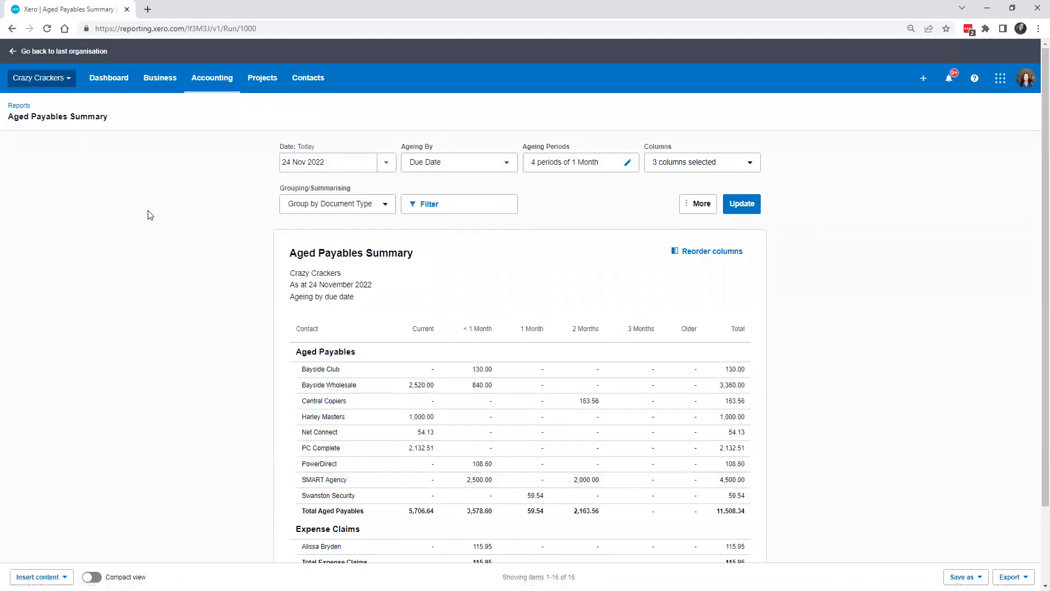
scroll(148, 215, "down", 2)
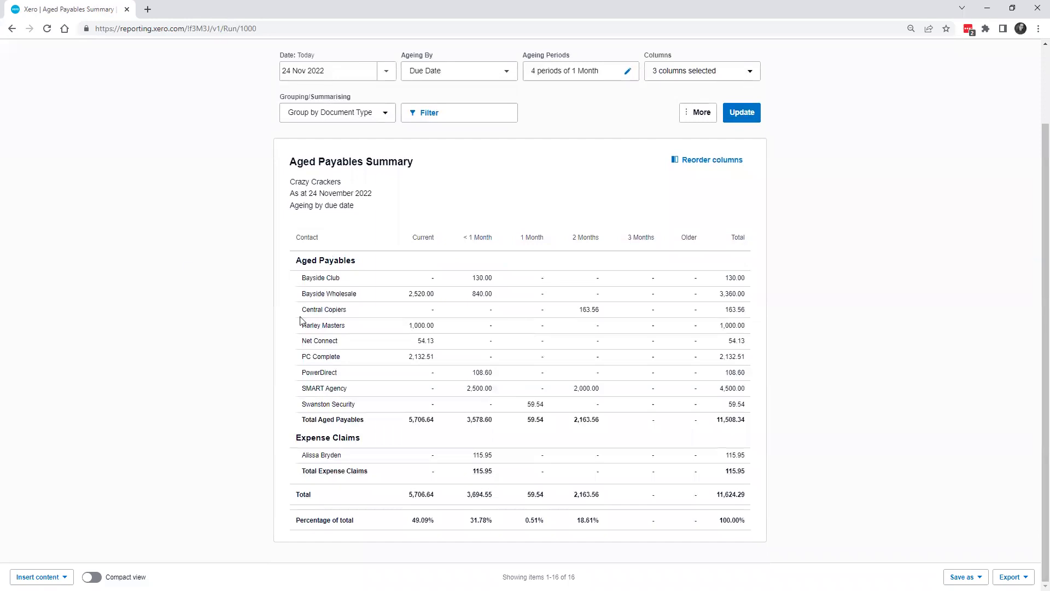
- Open the list of bills awaiting payment from the purchases overview
scroll(126, 79, "up", 2)
left_click(165, 78)
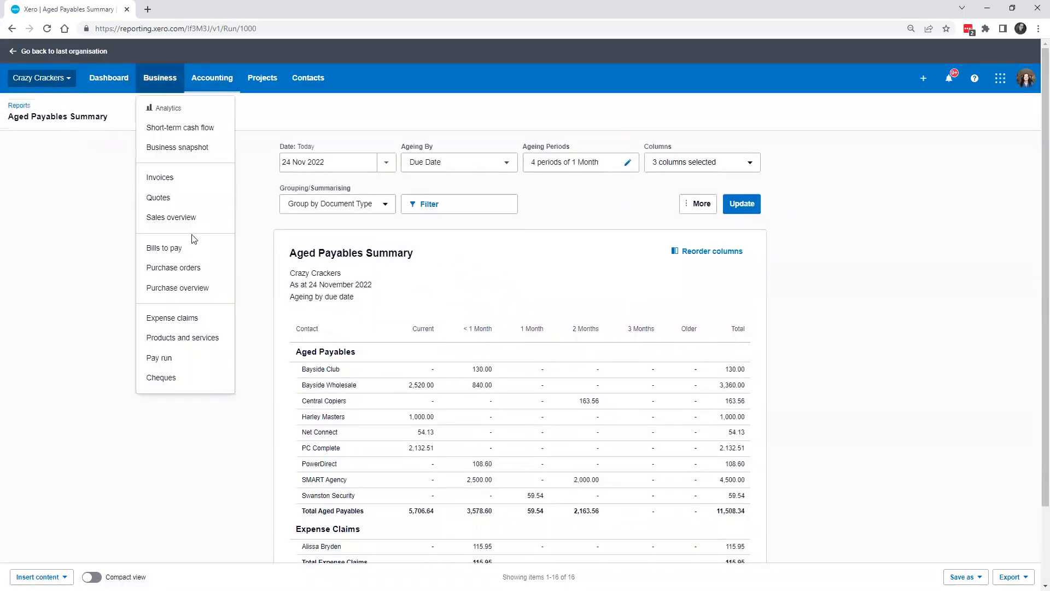
left_click(203, 294)
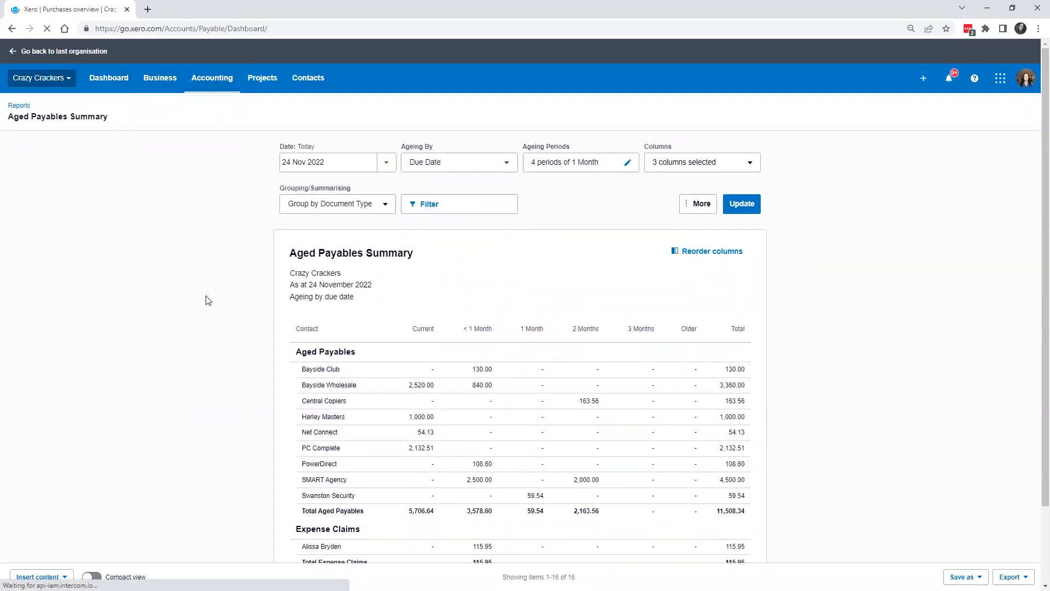
left_click(586, 223)
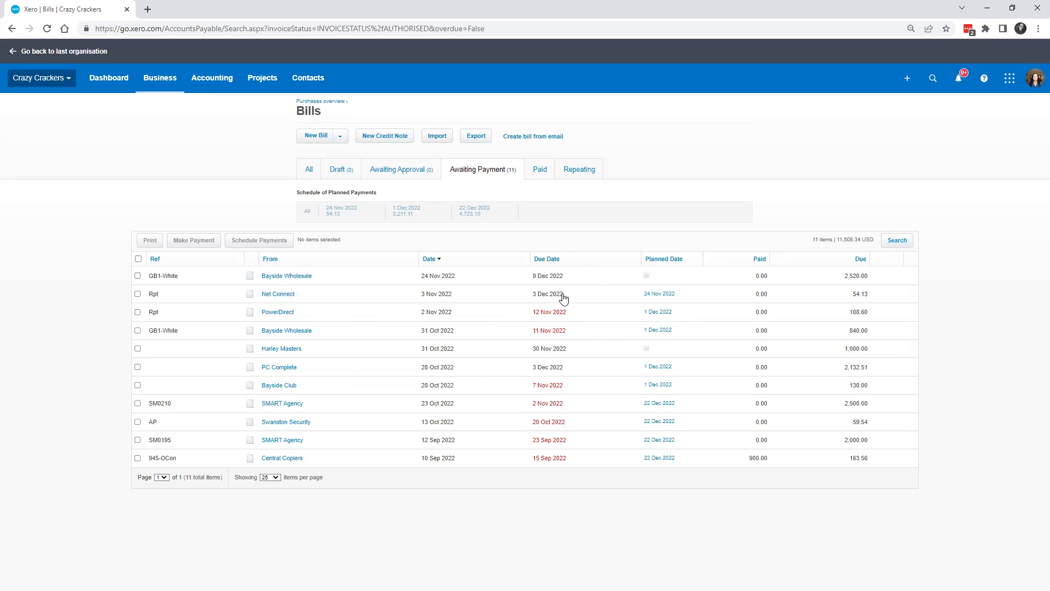
- Set the planned payment date of the 2,520.00 Bayside Wholesale bill to 9 Dec 2022 and of the 1,000.00 bill to 30 Nov 2022
left_click(647, 276)
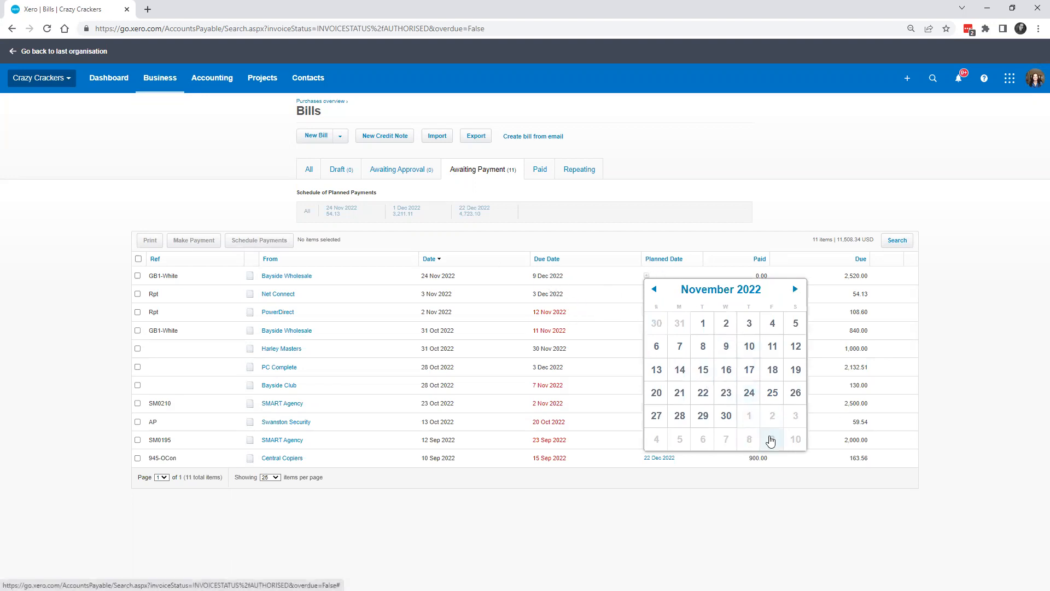
left_click(771, 441)
left_click(647, 349)
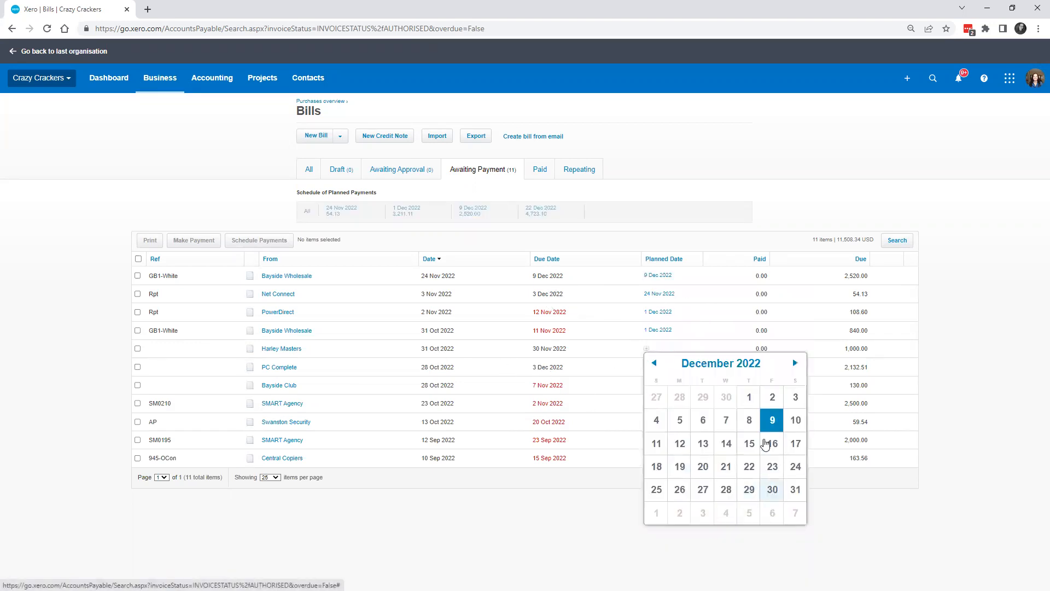
left_click(726, 399)
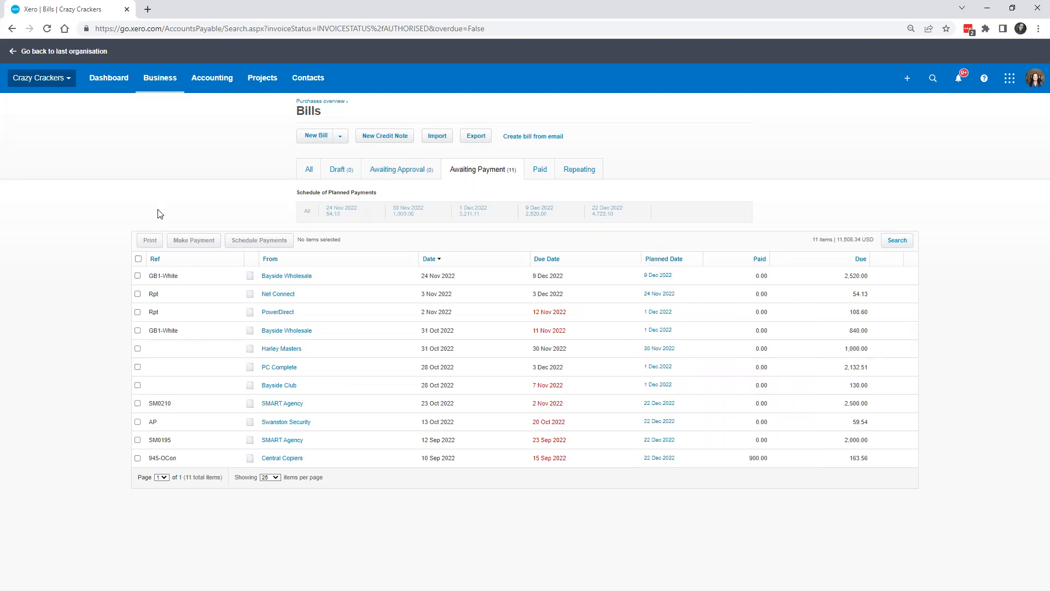
- Open the short-term cash flow projection and review its 30-day chart and projection breakdown
left_click(153, 90)
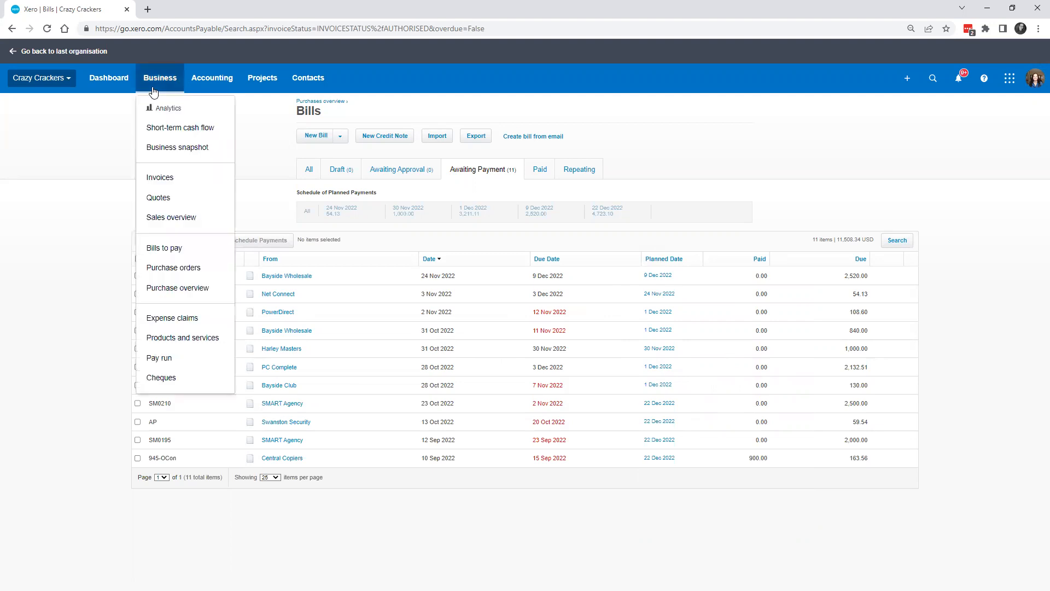
left_click(174, 130)
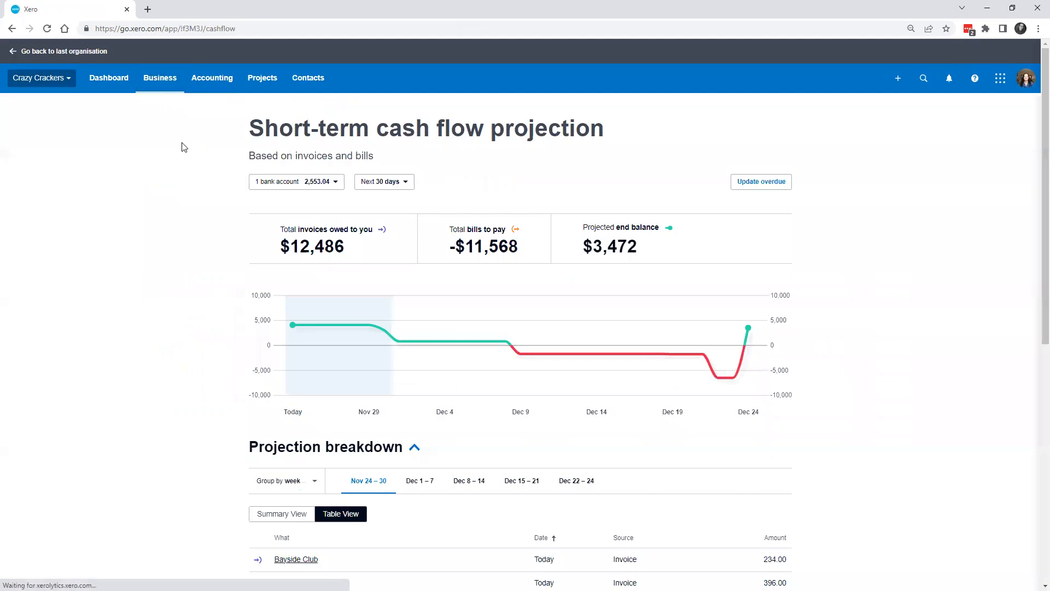
scroll(830, 336, "down", 2)
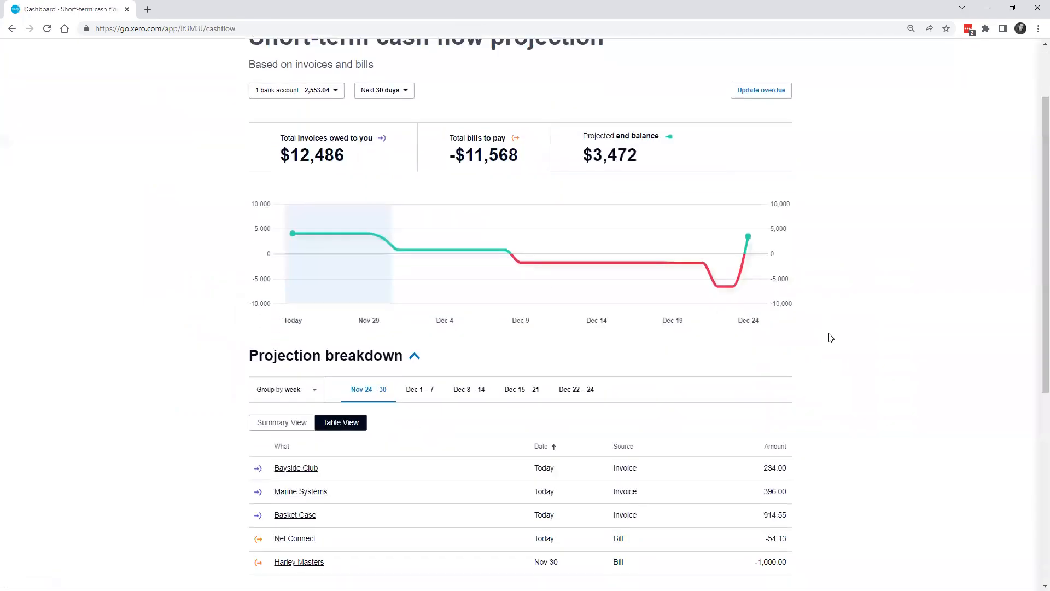
scroll(903, 347, "down", 2)
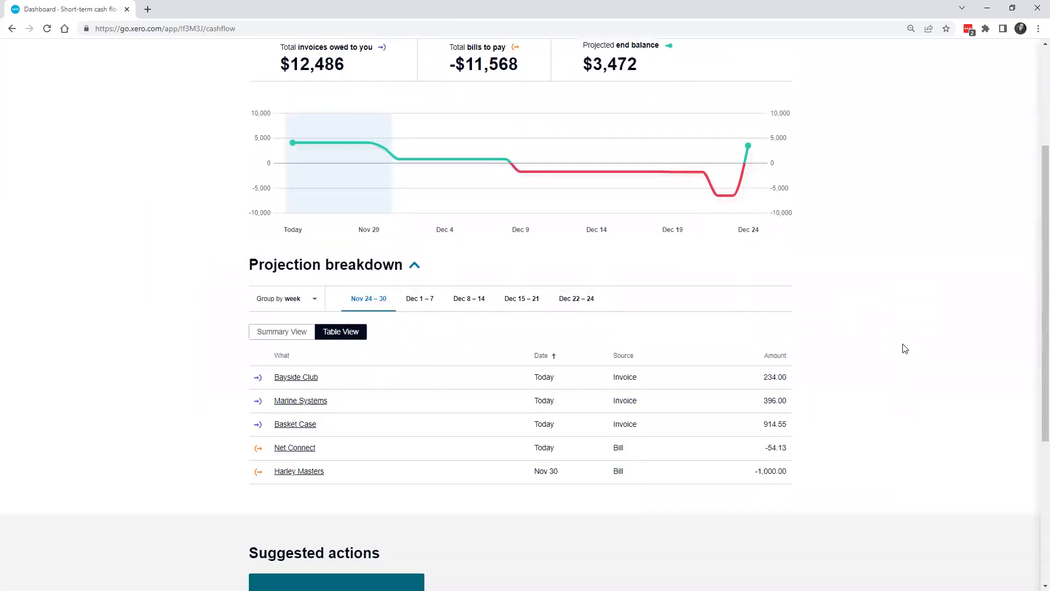
scroll(905, 349, "up", 4)
- Examine the projected balance along the cash flow chart, including 9 December, together with the invoices and bills behind it
left_click(156, 79)
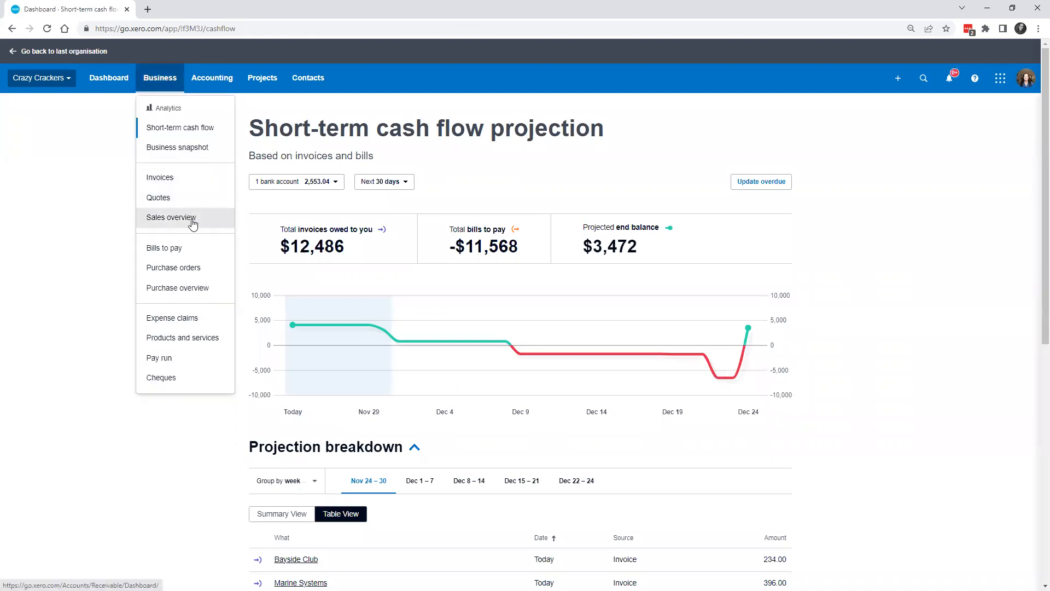
left_click(925, 248)
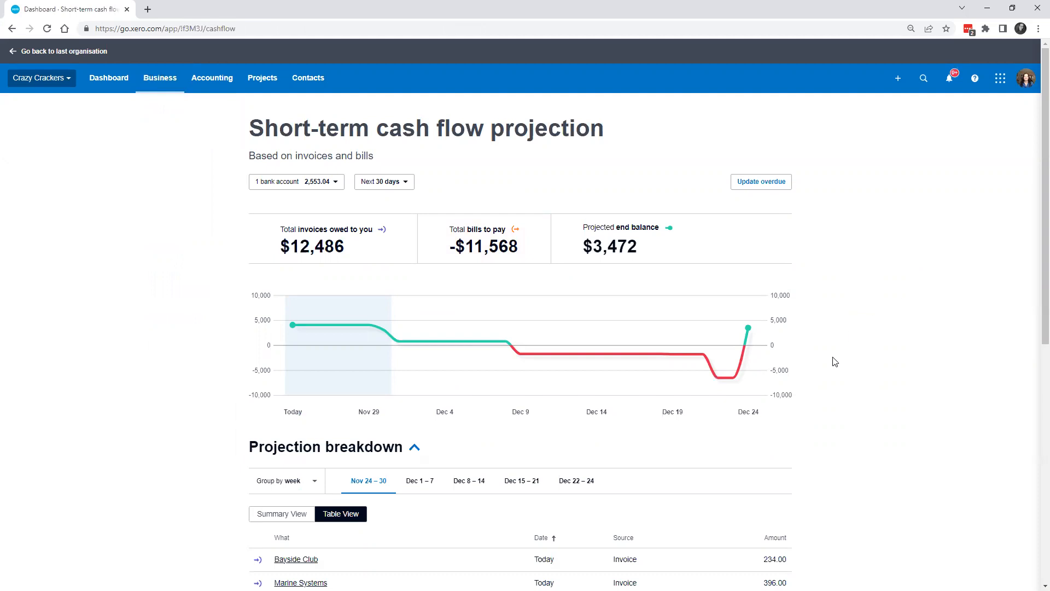
left_click(146, 82)
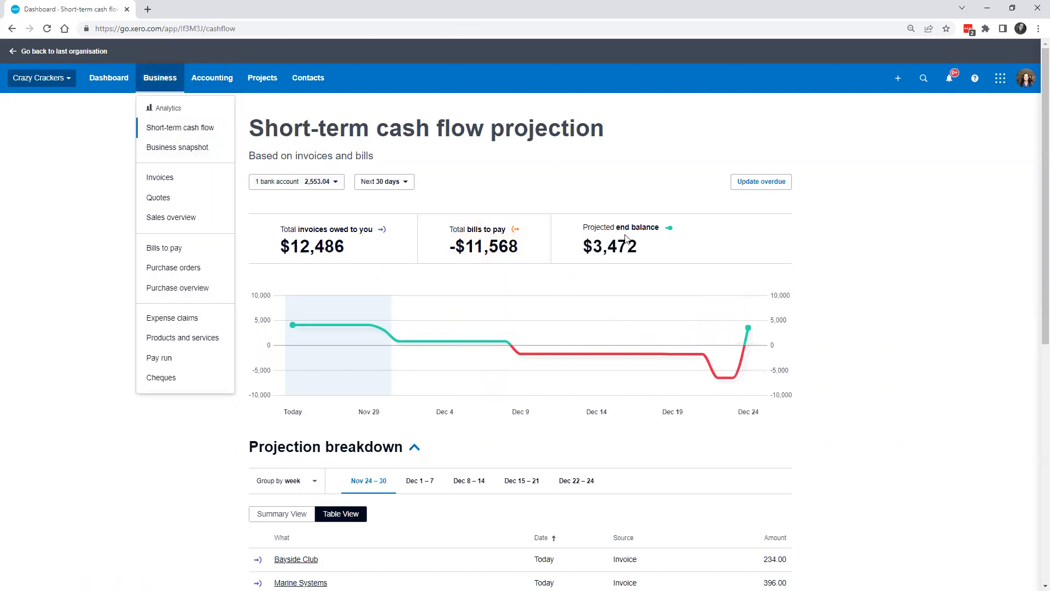
scroll(921, 306, "down", 3)
left_click(930, 254)
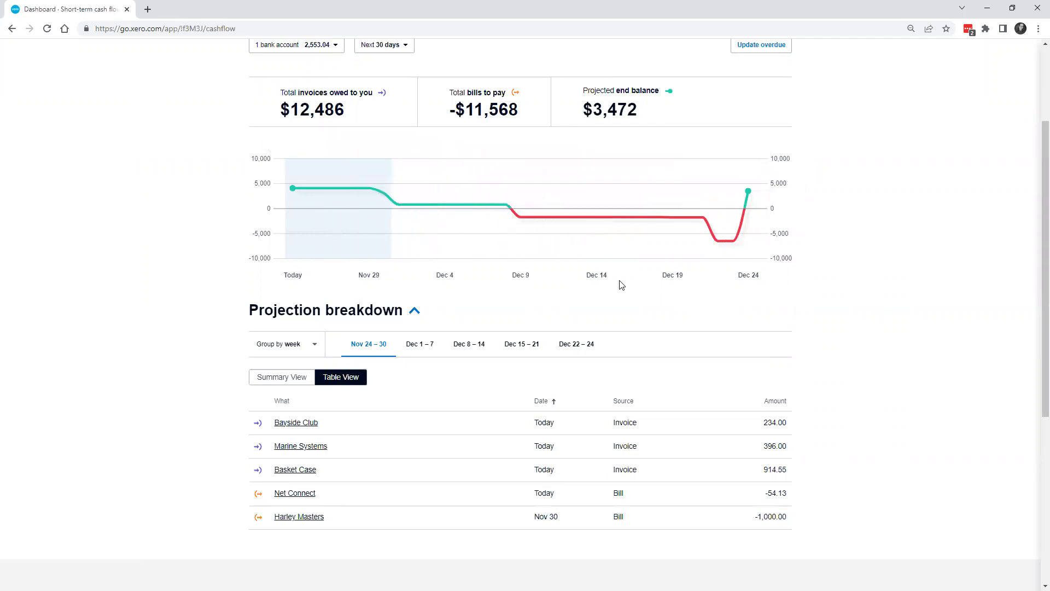
scroll(804, 315, "up", 3)
scroll(825, 335, "down", 3)
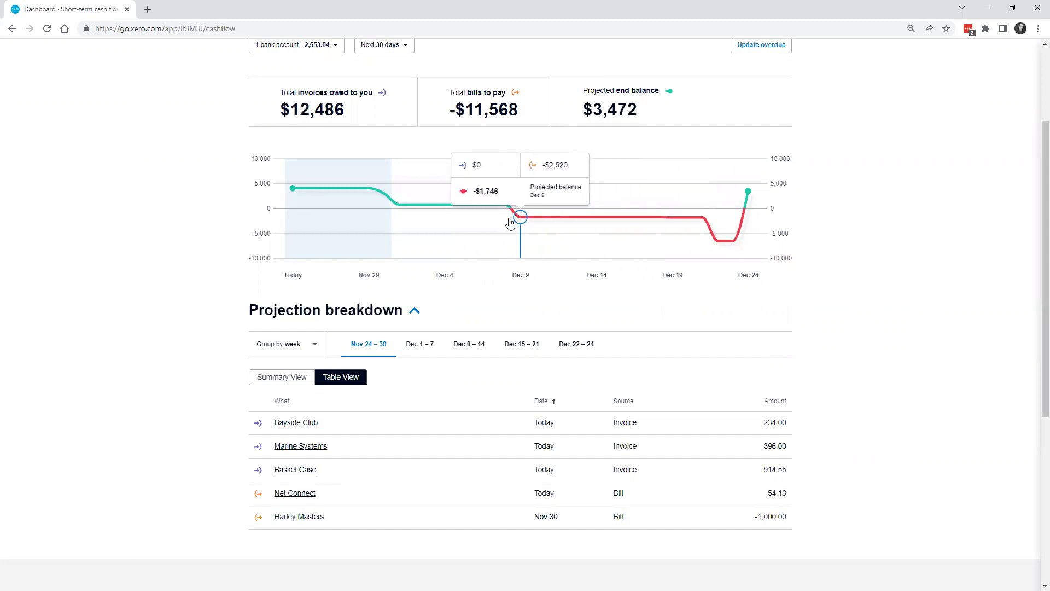
scroll(597, 236, "up", 3)
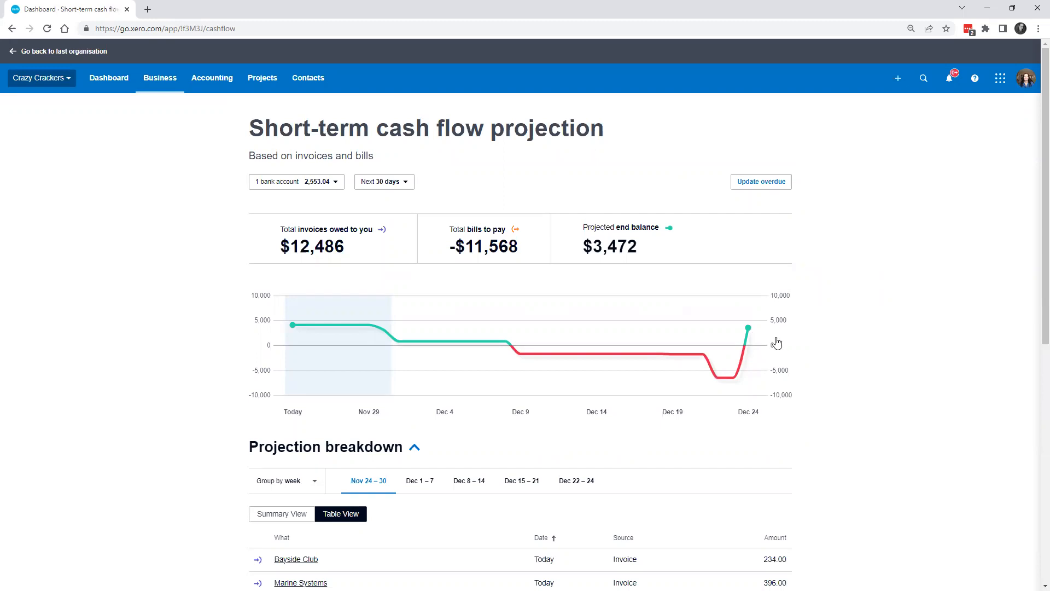
scroll(777, 350, "down", 6)
scroll(781, 358, "up", 6)
- Open the list of sales invoices awaiting payment from the sales overview
left_click(162, 81)
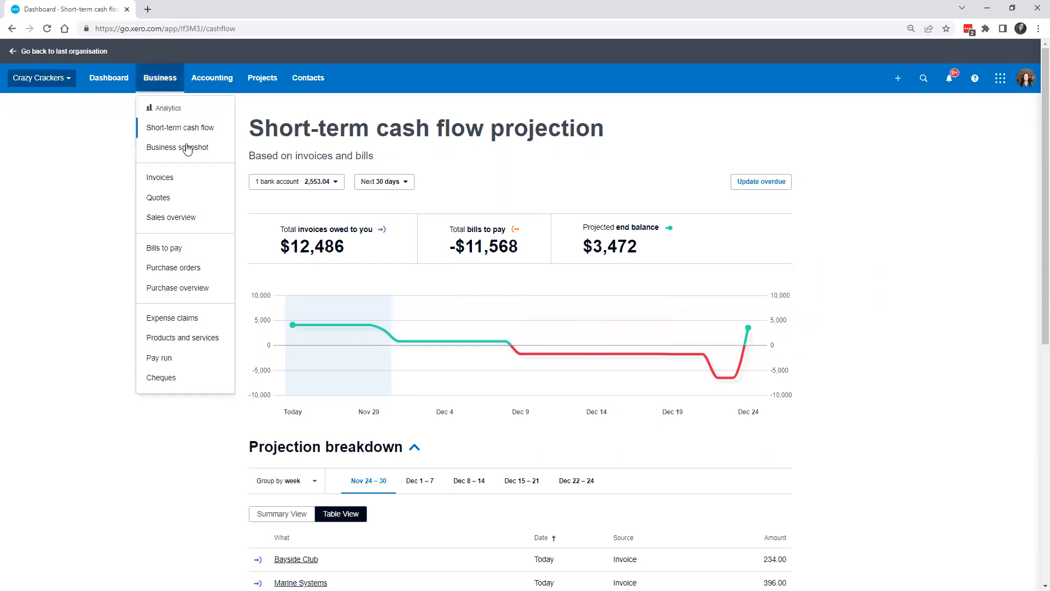
left_click(193, 218)
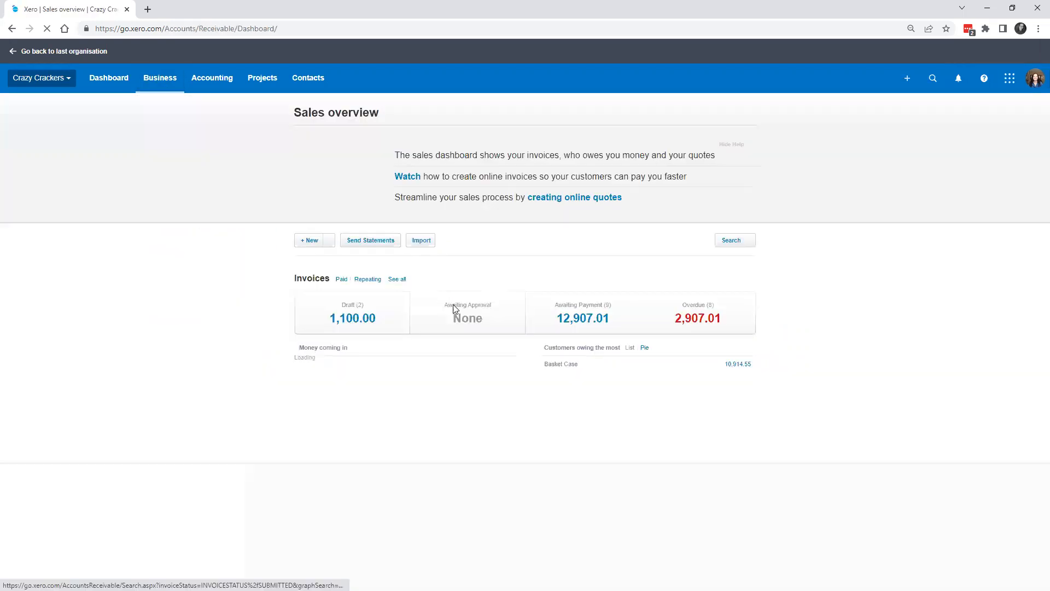
left_click(586, 320)
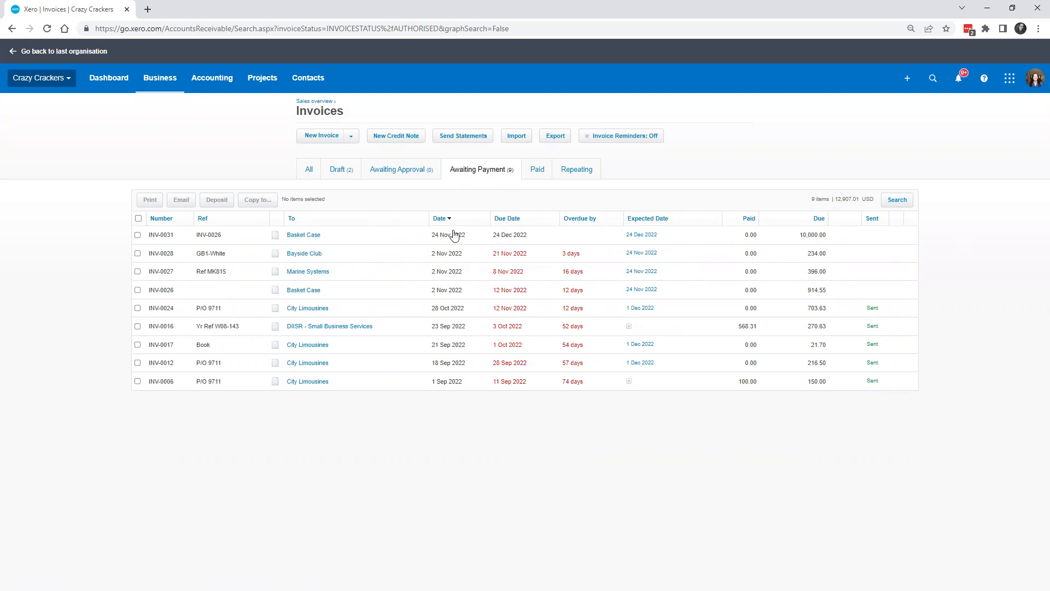
- Set the due date of the 10,000.00 Basket Case invoice to +14 days and update the invoice
left_click(303, 239)
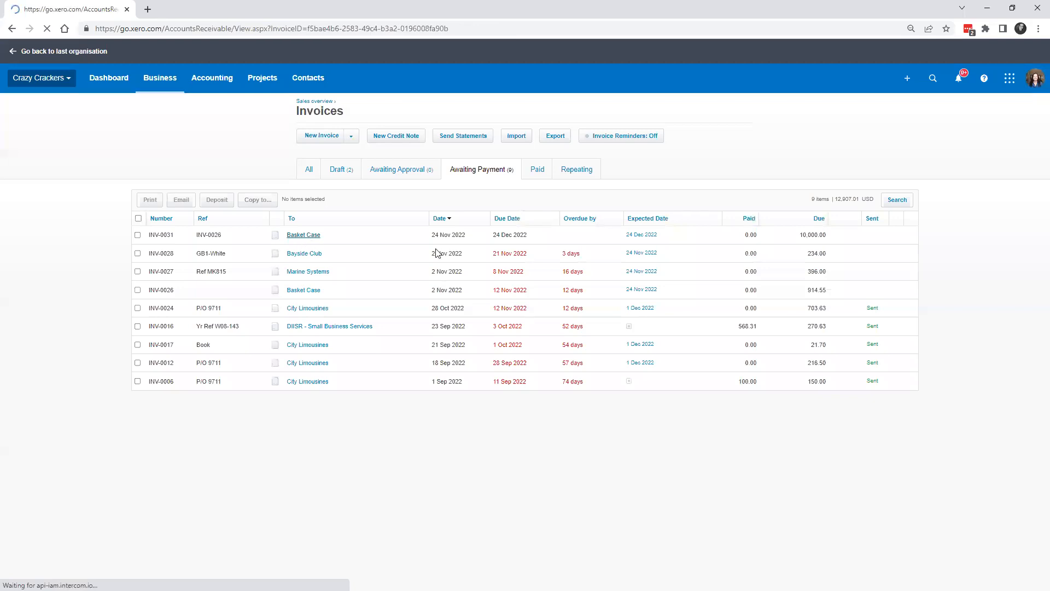
left_click(780, 145)
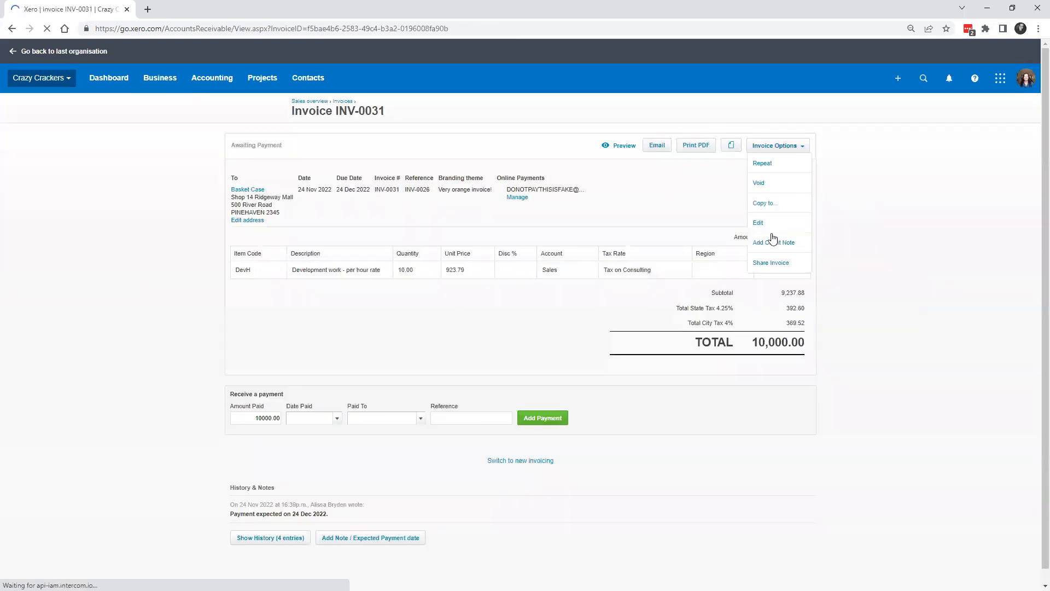
left_click(771, 225)
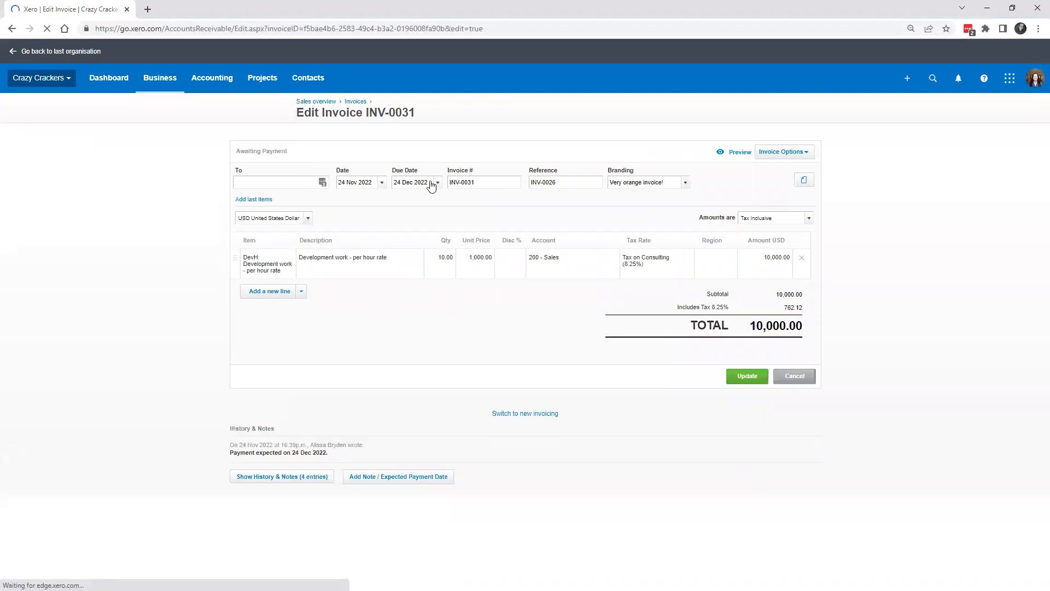
left_click(416, 188)
type("+14")
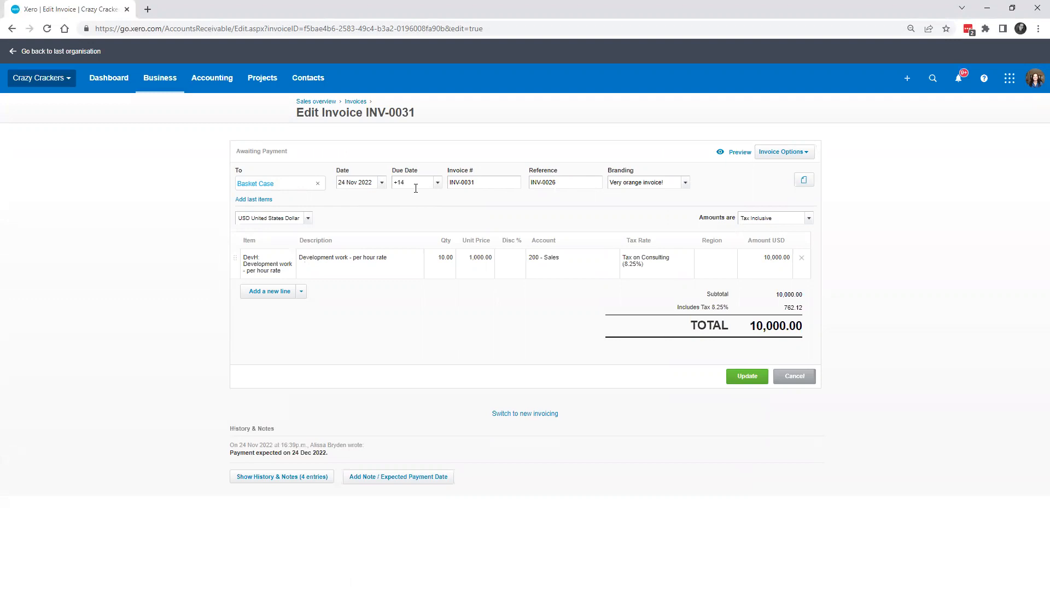
key("Tab")
left_click(748, 375)
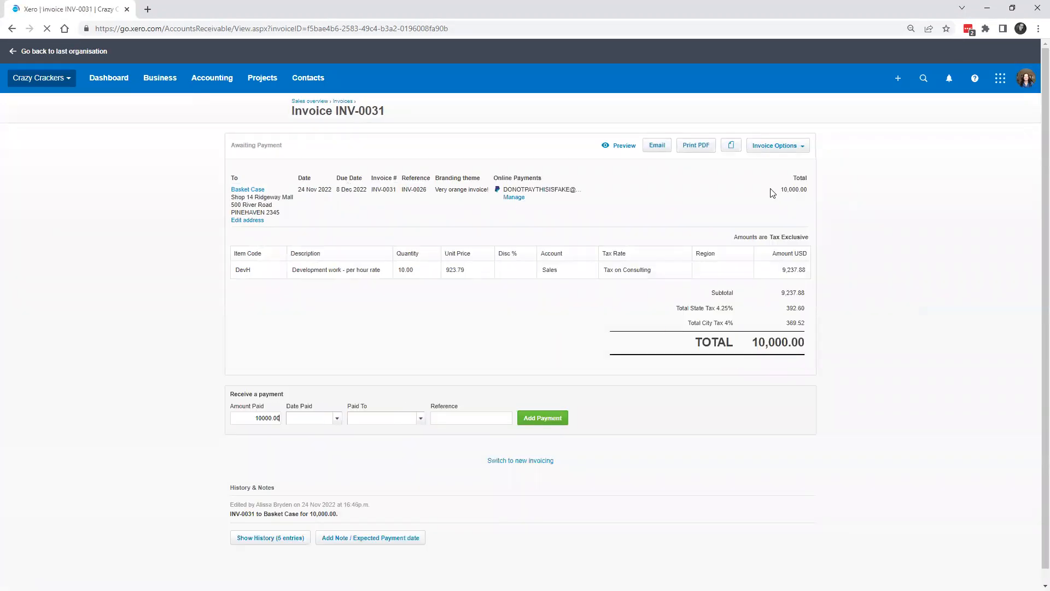
- Edit the 10,000.00 Basket Case invoice, reducing the development work quantity to 5, and update it
left_click(781, 147)
left_click(786, 239)
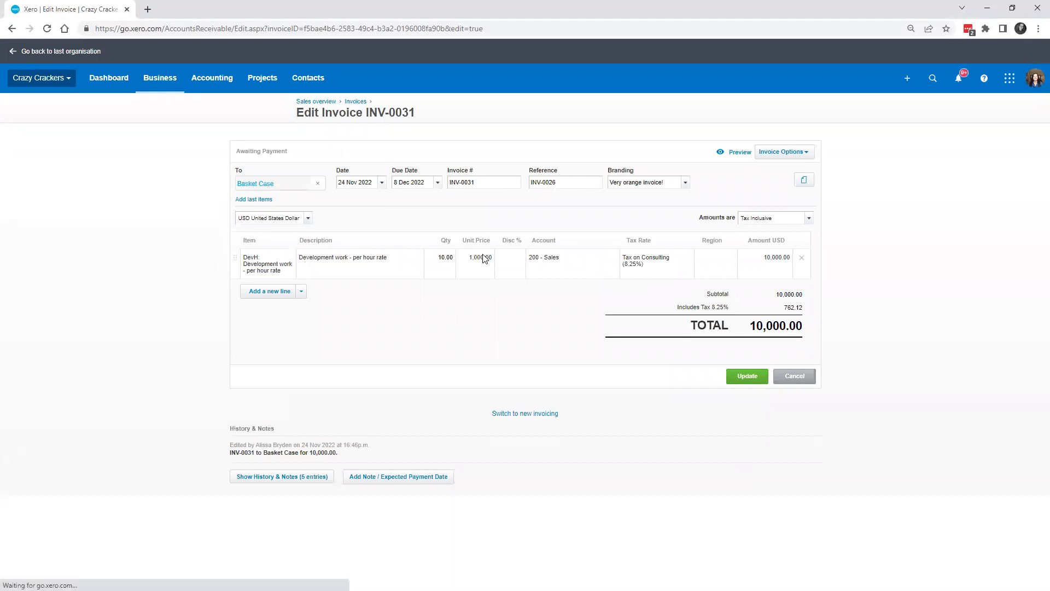
left_click(447, 259)
type("5")
key("Tab")
left_click(746, 377)
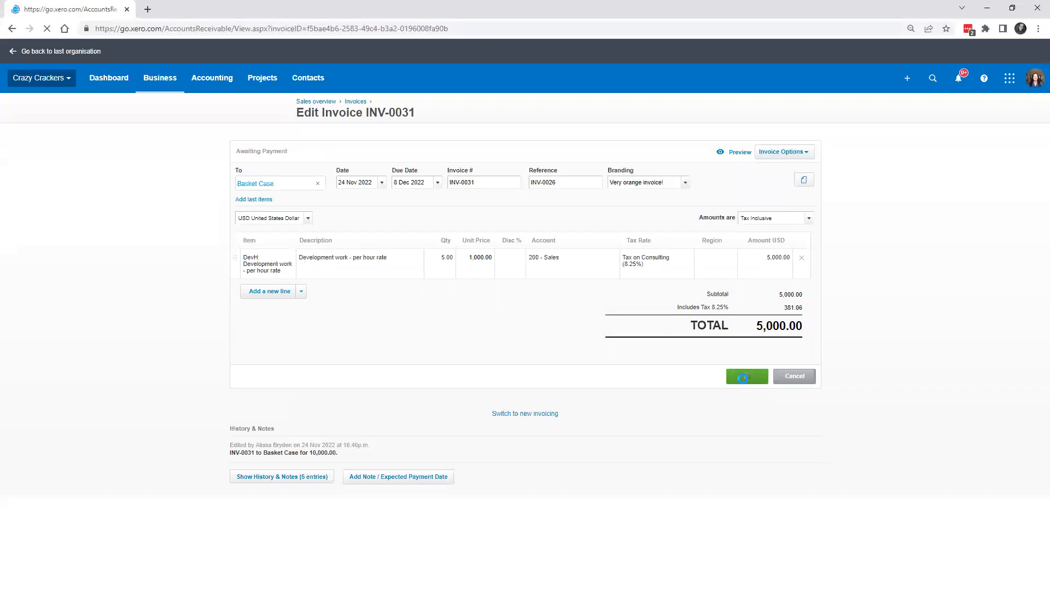
- Copy the updated Basket Case invoice to a new invoice for the same customer
left_click(770, 155)
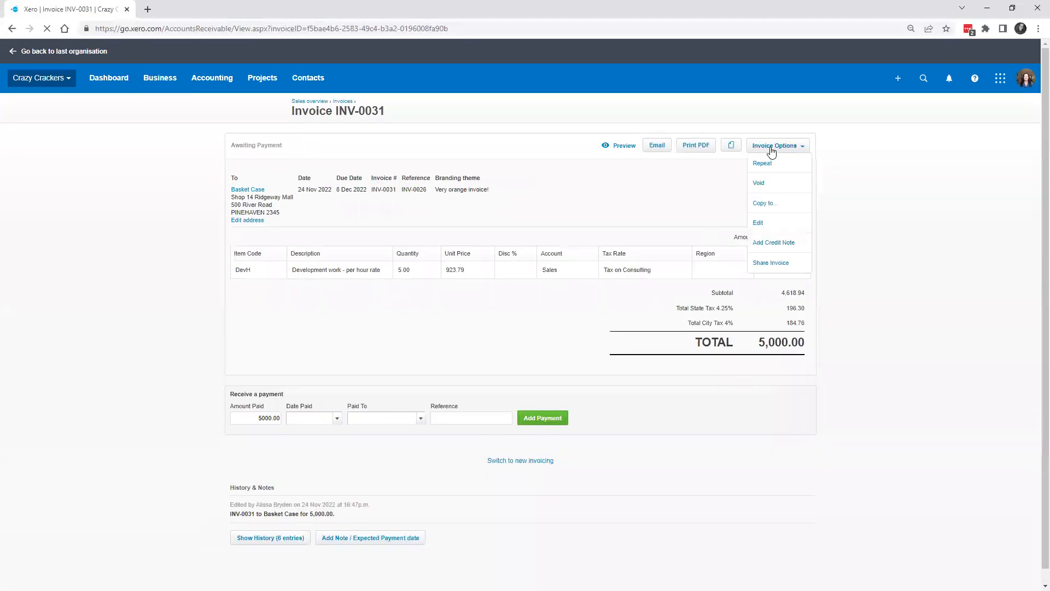
left_click(784, 204)
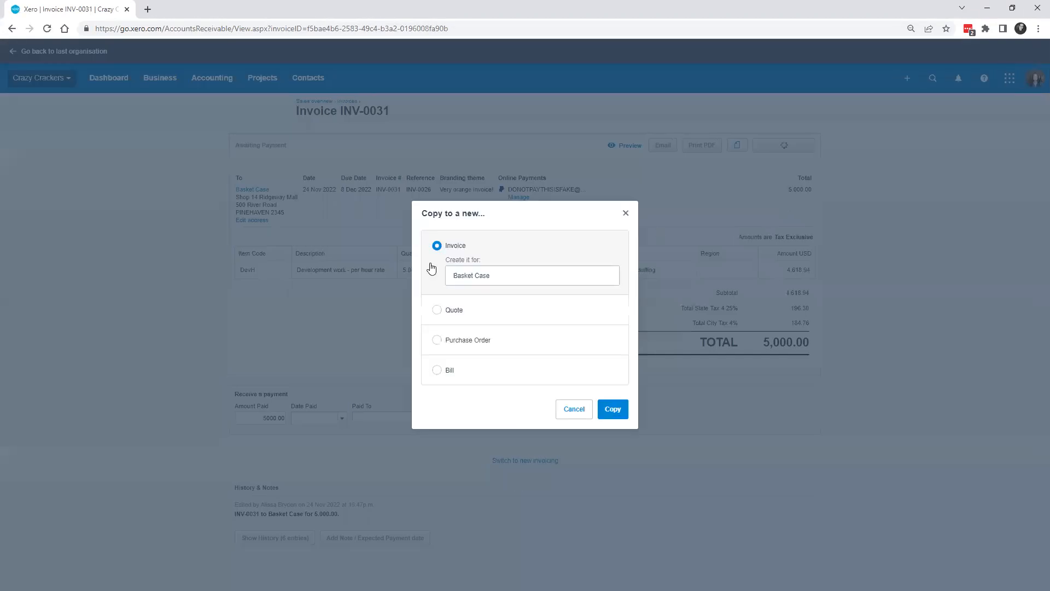
left_click(613, 409)
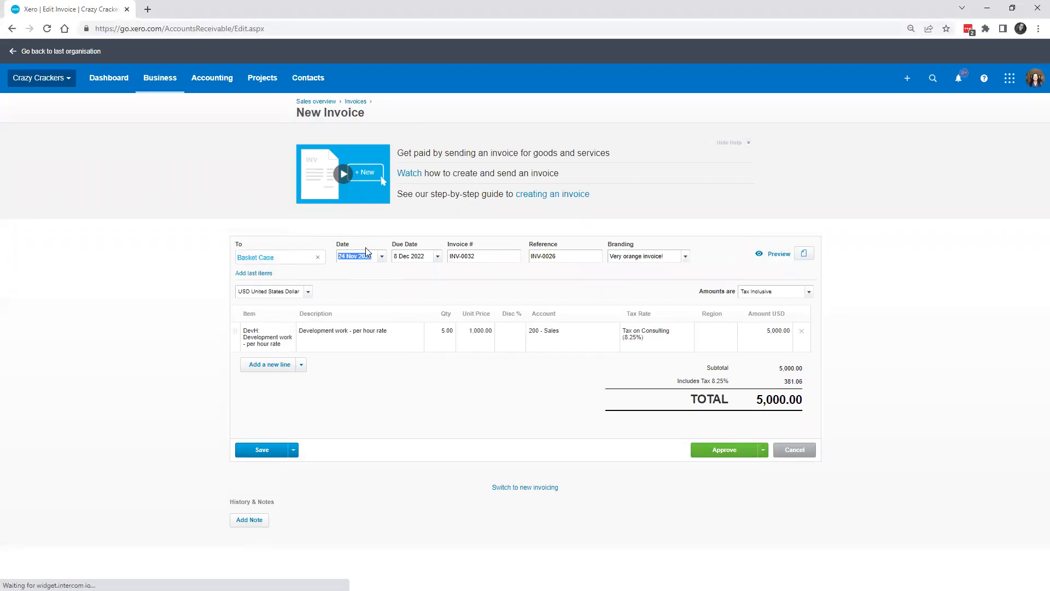
- Date the copied invoice 8 Dec 2022 with due date 22 Dec 2022, approve it, and open the invoices awaiting payment
type("Dec")
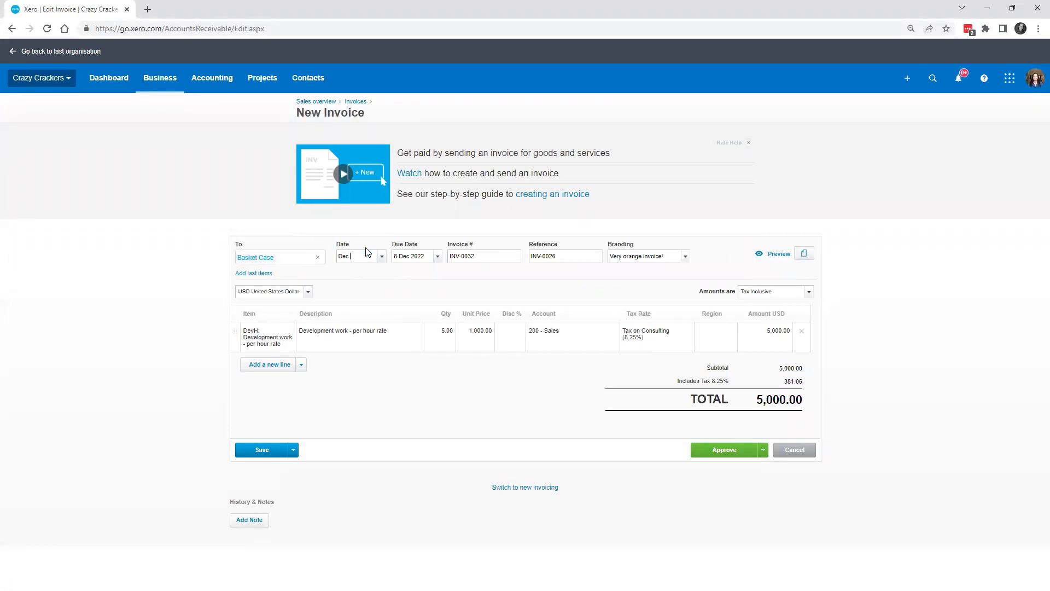
key("Tab")
type("Dec 22")
key("Tab")
left_click(726, 454)
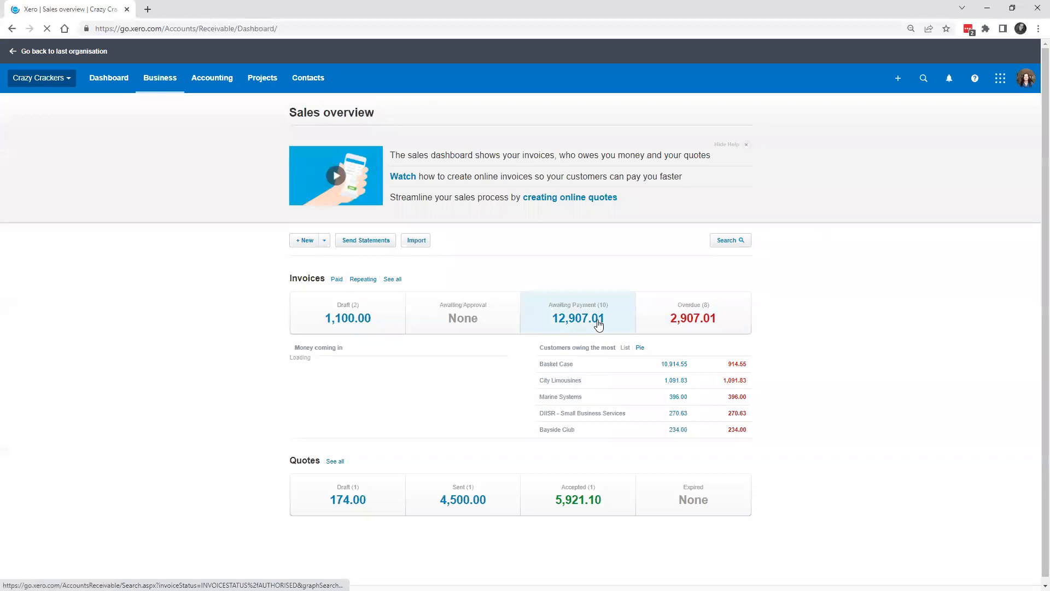
left_click(599, 324)
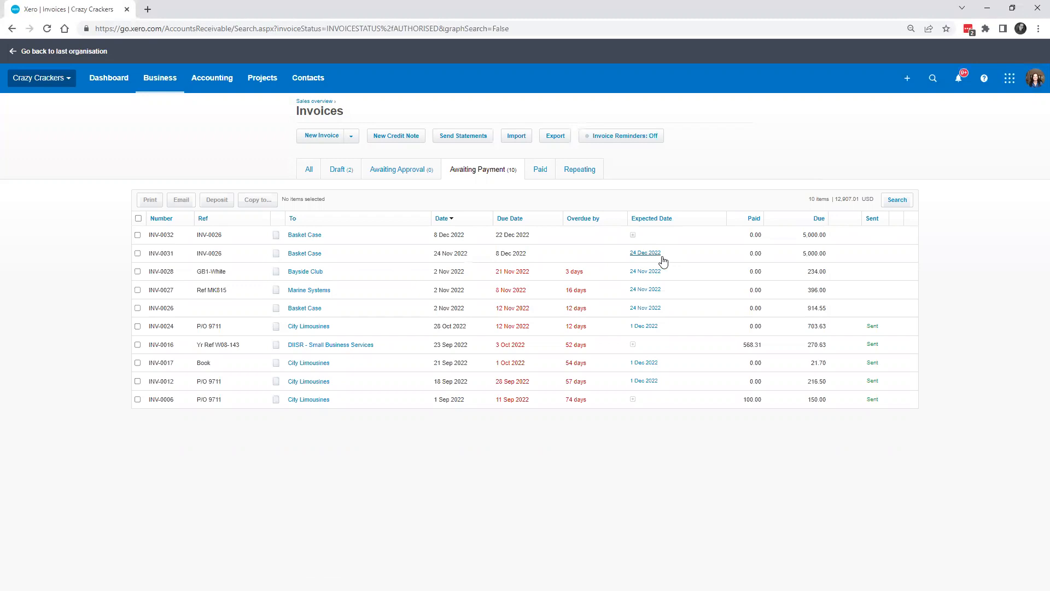
- Set the expected payment date of the Basket Case invoice dated 24 Nov 2022 to +8 days and save
left_click(647, 255)
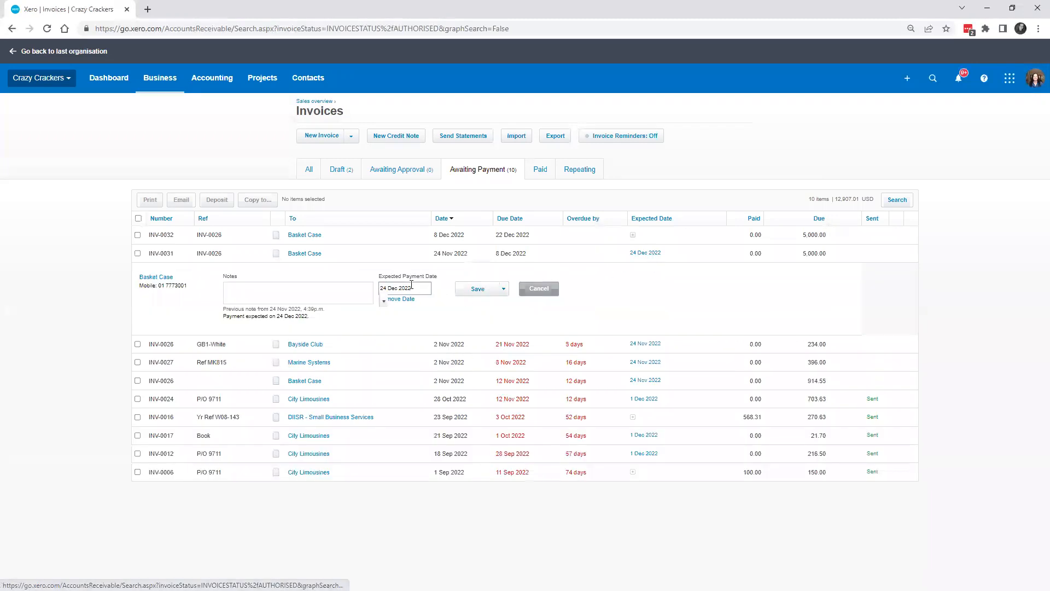
key("BackSpace")
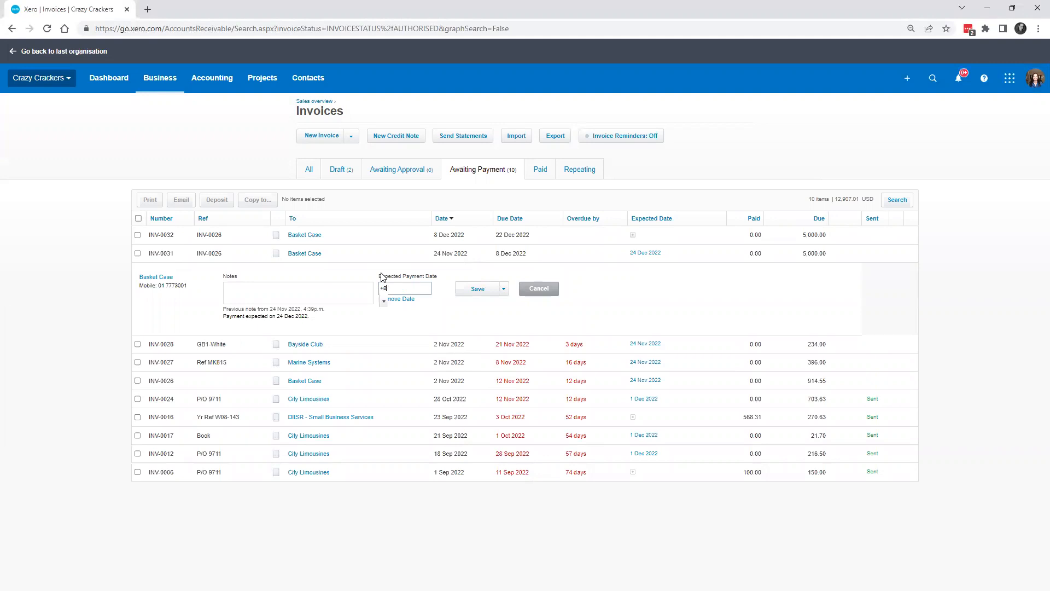
type("+8")
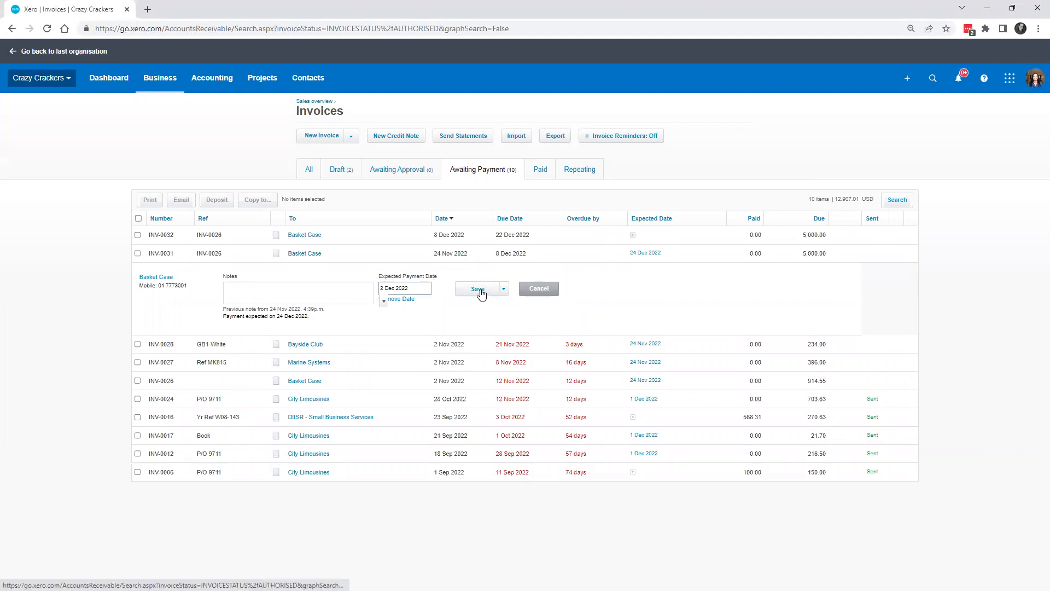
left_click(478, 288)
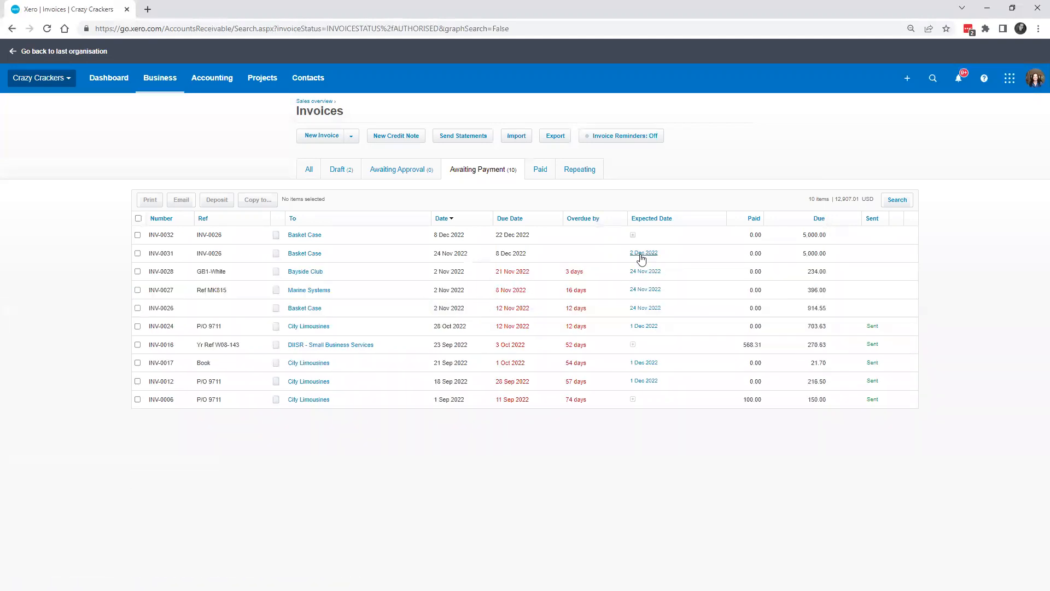
- Change the expected payment date of the Basket Case invoice dated 24 Nov 2022 to 8 Dec 2022 and save
left_click(643, 253)
left_click_drag(411, 288, 351, 291)
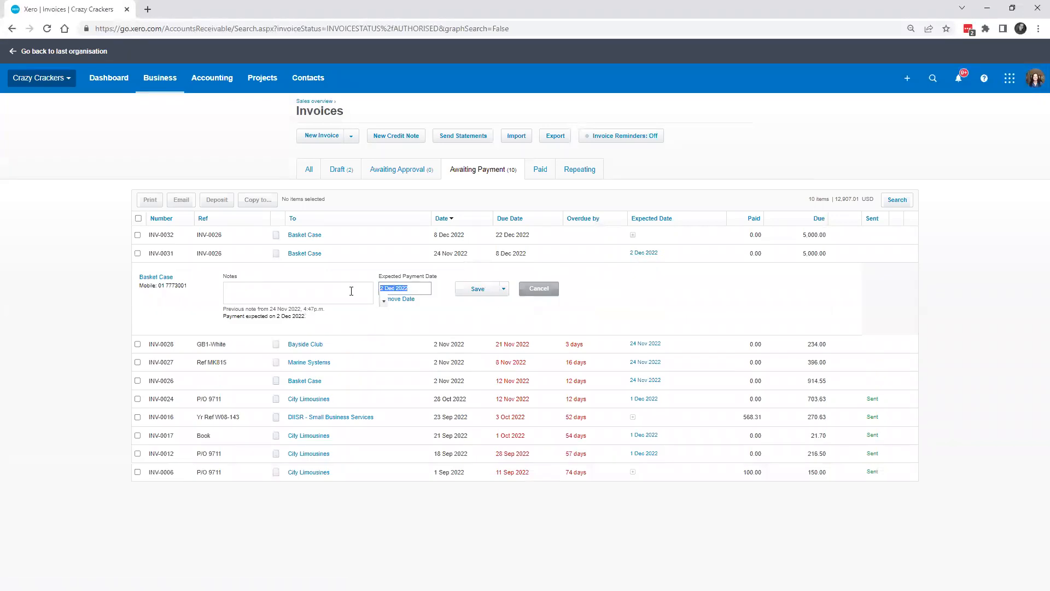
type("Dec 8")
key("Tab")
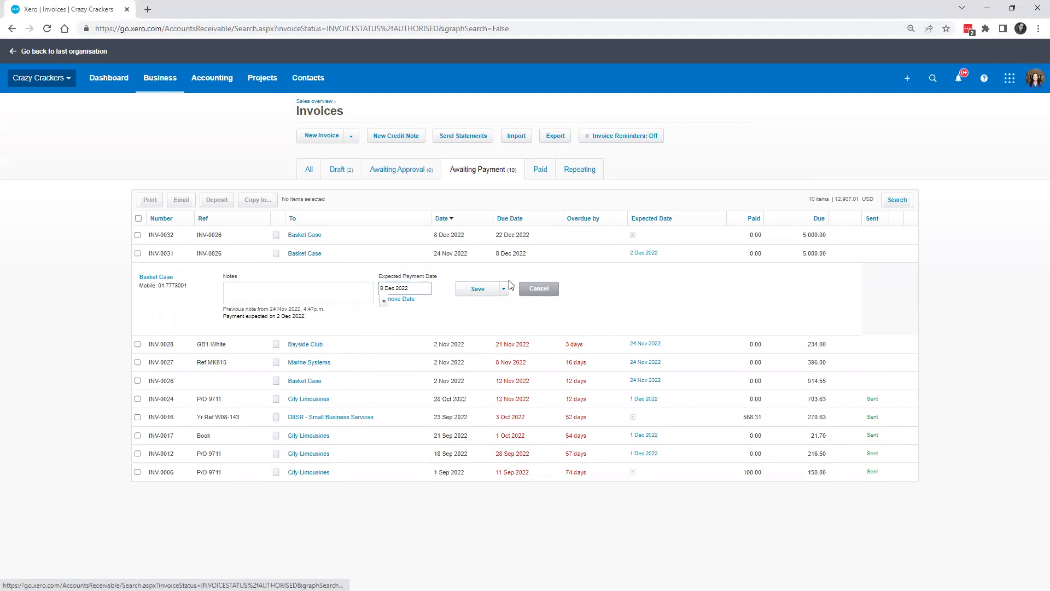
key("Return")
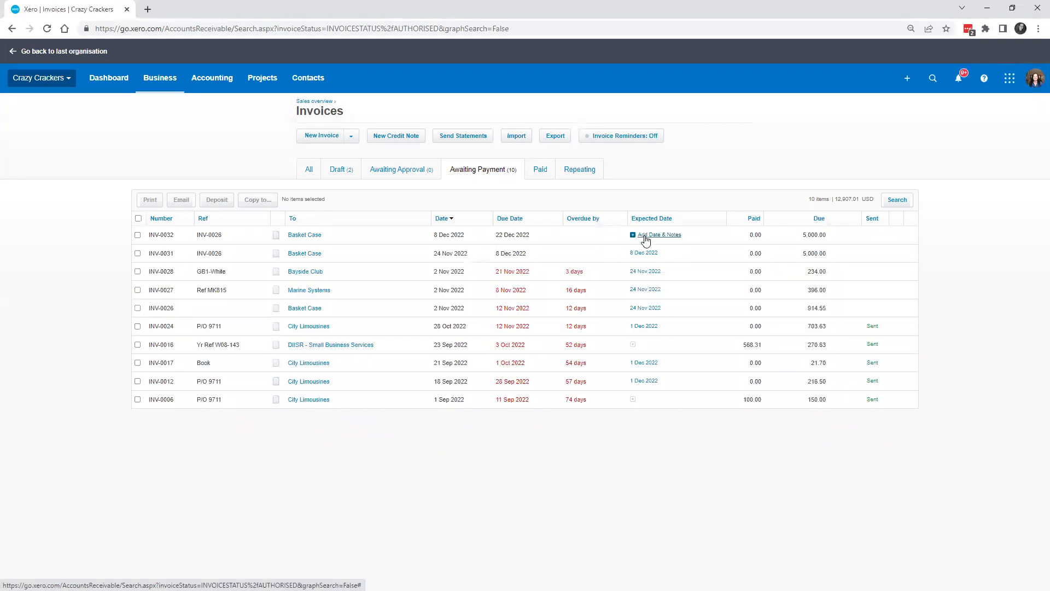
- Add an expected payment date of 22 Dec 2022 to the Basket Case invoice dated 8 Dec 2022 and save
left_click(646, 236)
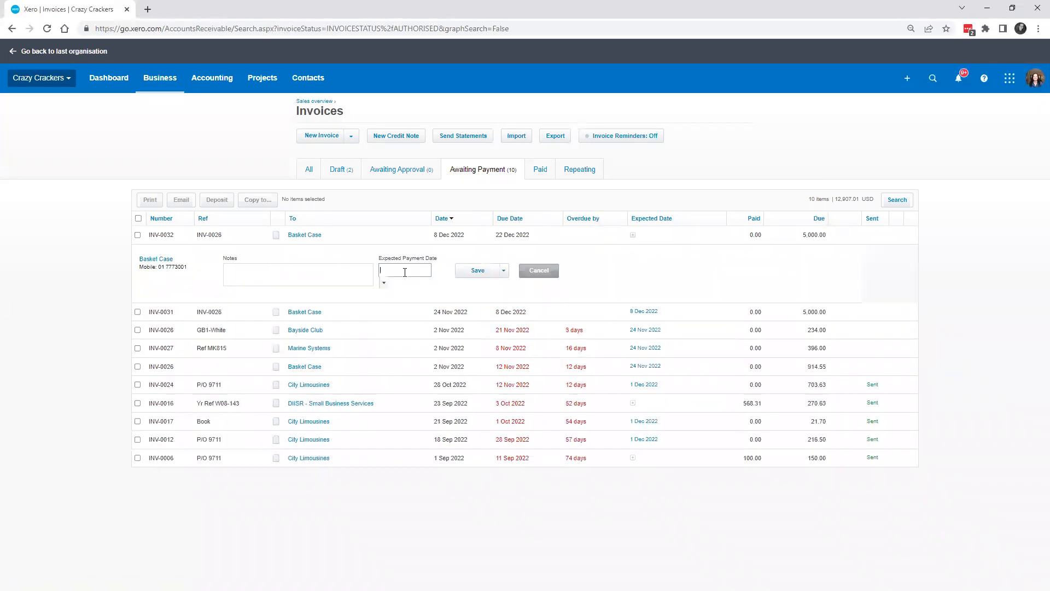
left_click(384, 280)
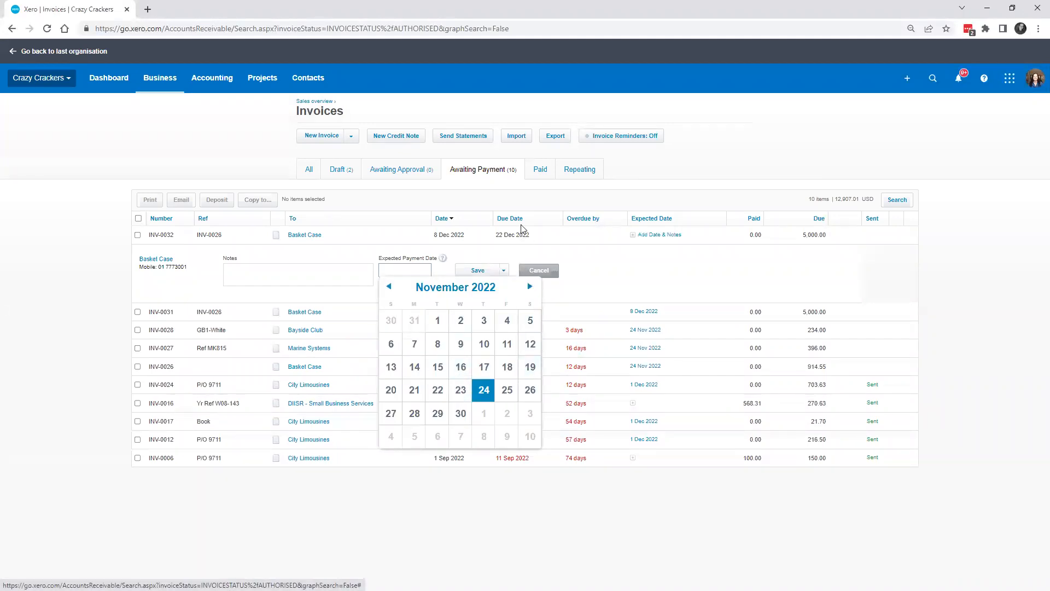
left_click(483, 390)
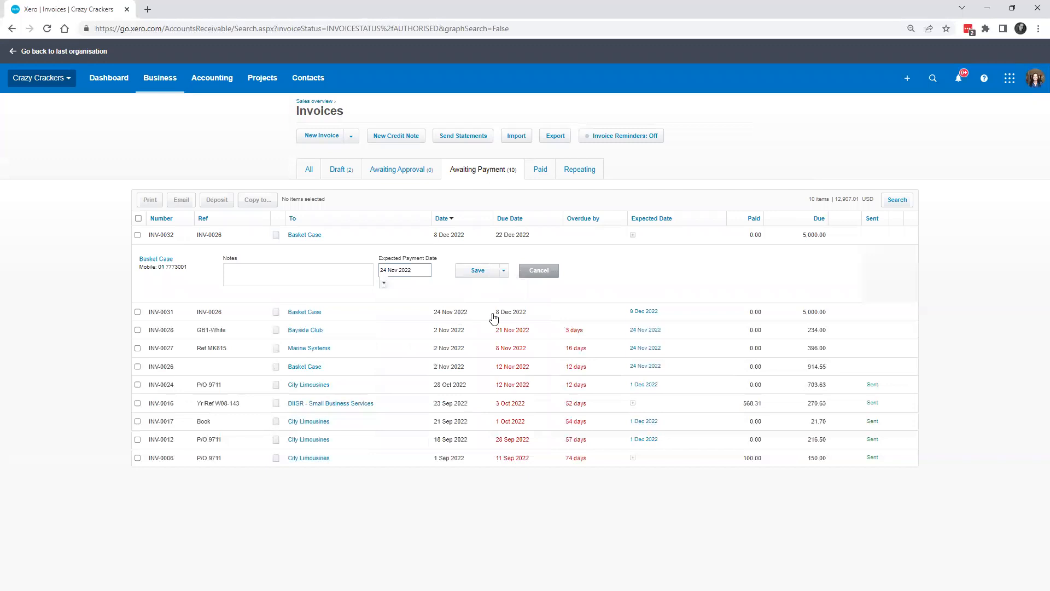
left_click_drag(421, 266, 353, 266)
type("Dec")
key("Tab")
left_click(475, 272)
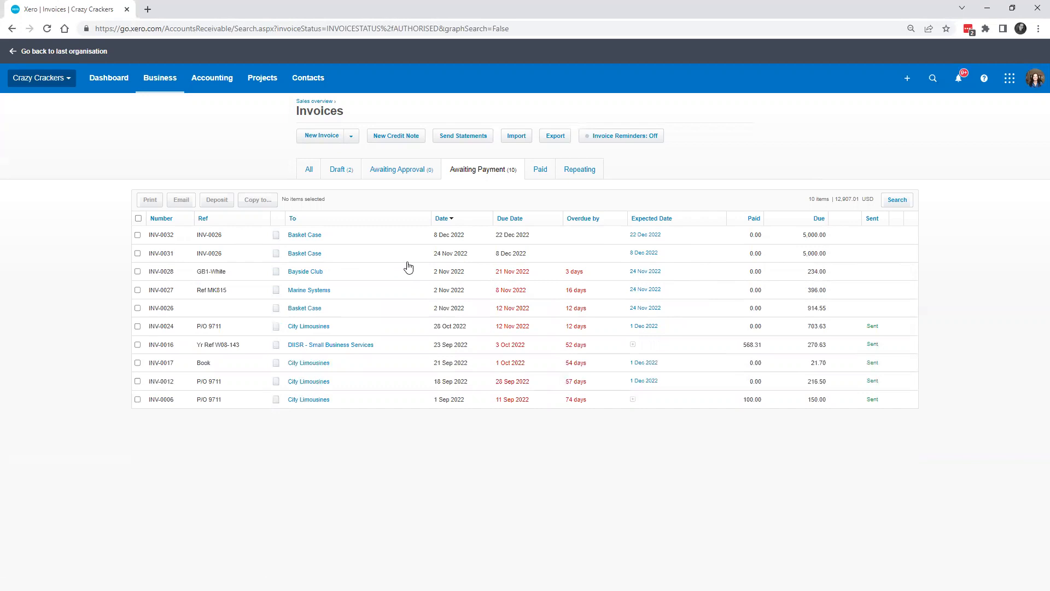
- Open the short-term cash flow projection again and examine the projected balance from late November to early December alongside its breakdown
left_click(167, 78)
left_click(193, 129)
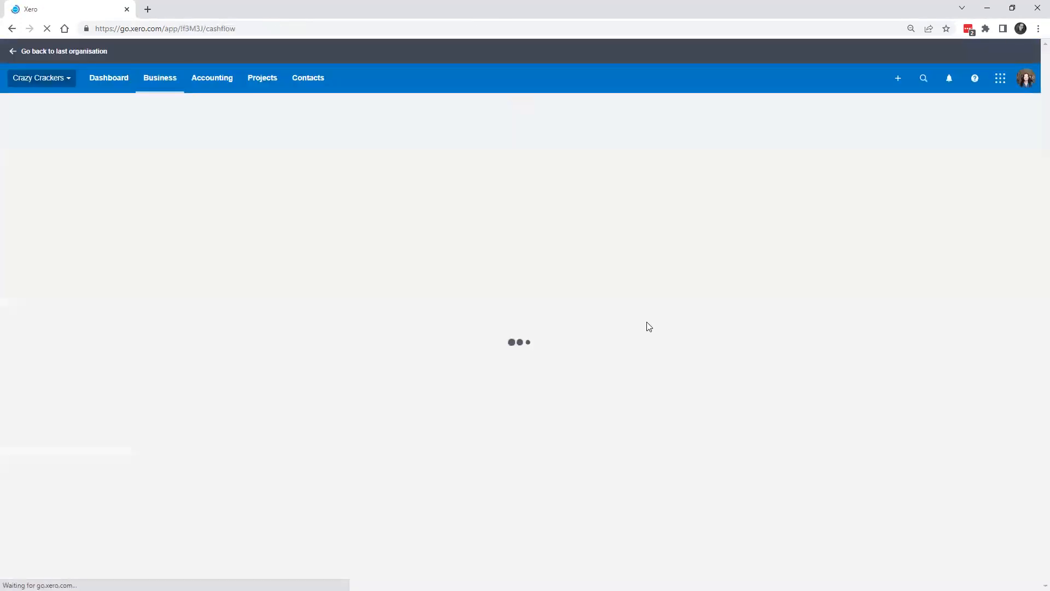
scroll(436, 257, "down", 2)
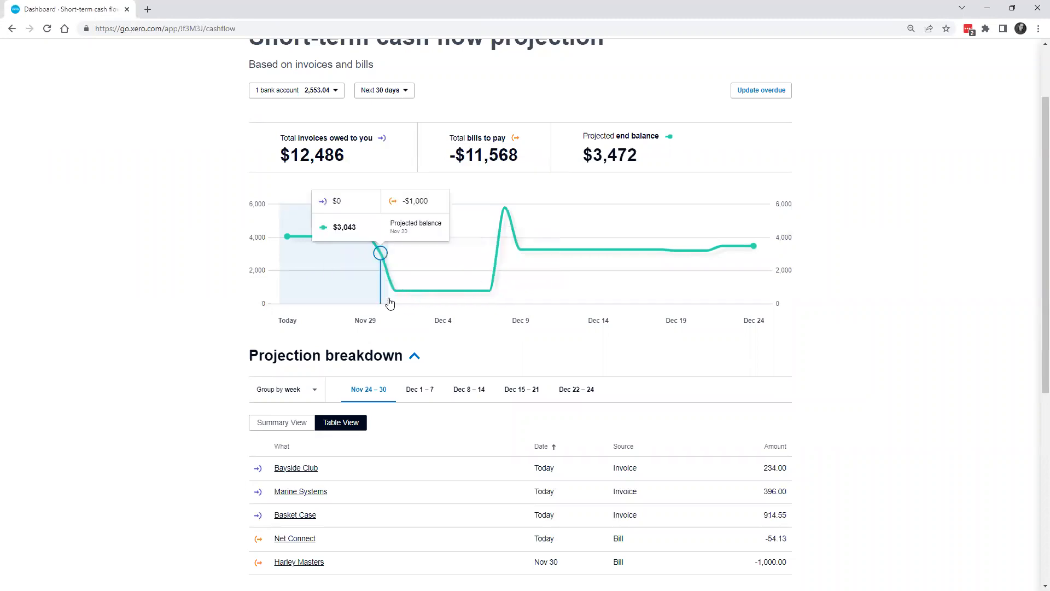
scroll(388, 301, "down", 2)
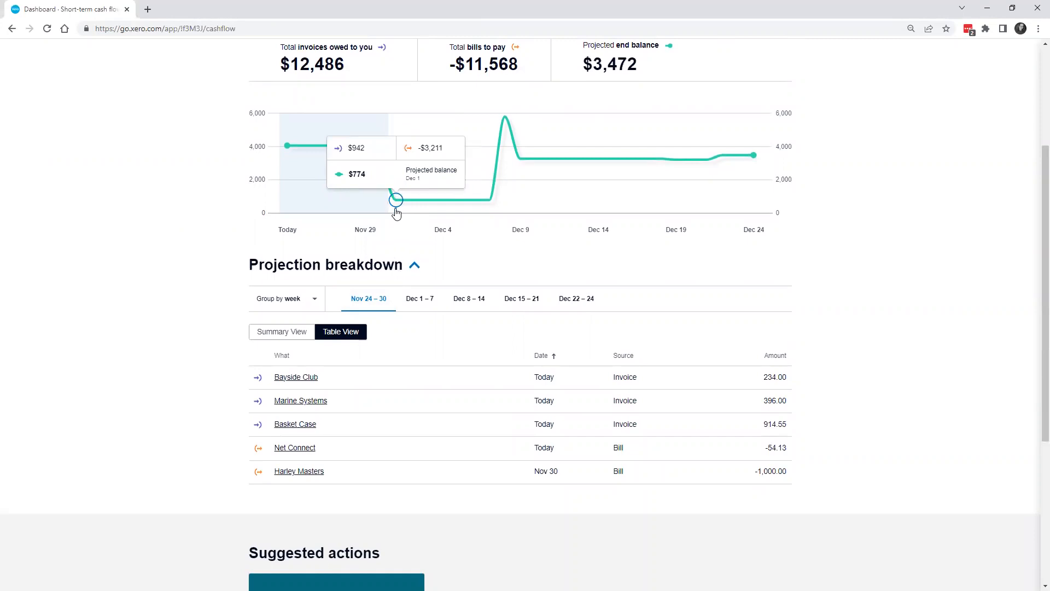
scroll(396, 213, "up", 3)
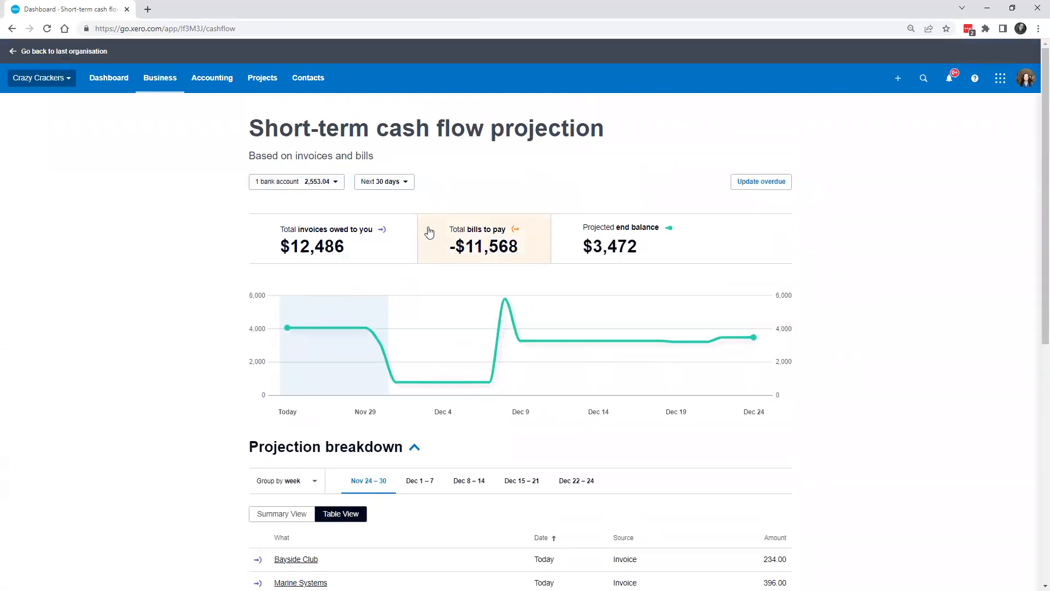
scroll(432, 232, "down", 8)
scroll(440, 252, "up", 8)
scroll(453, 311, "down", 1)
scroll(383, 295, "down", 1)
scroll(273, 218, "up", 2)
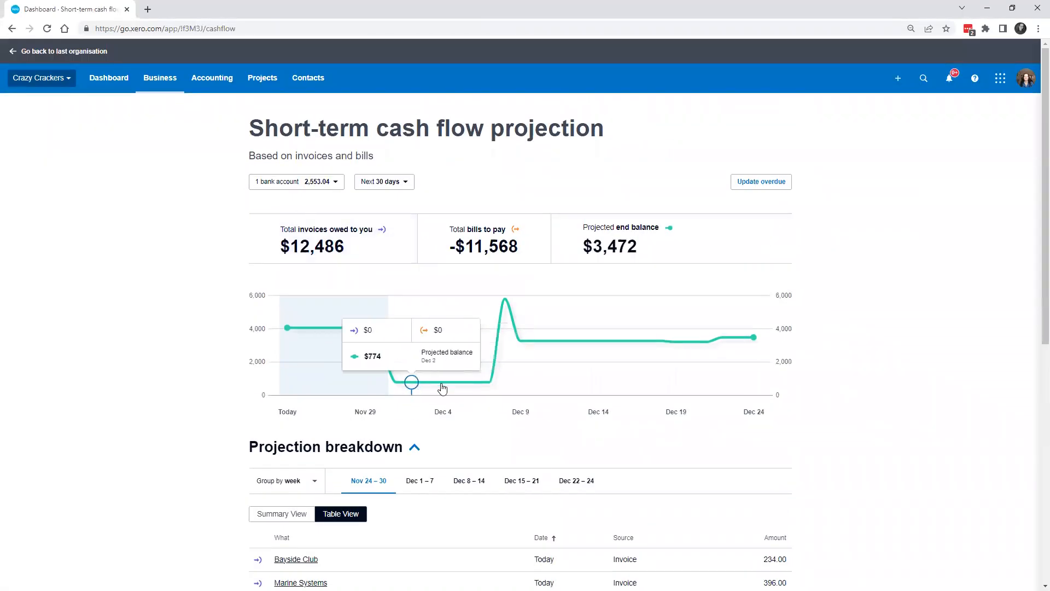
- Open the list of bills awaiting payment from the purchases overview
left_click(160, 77)
left_click(200, 286)
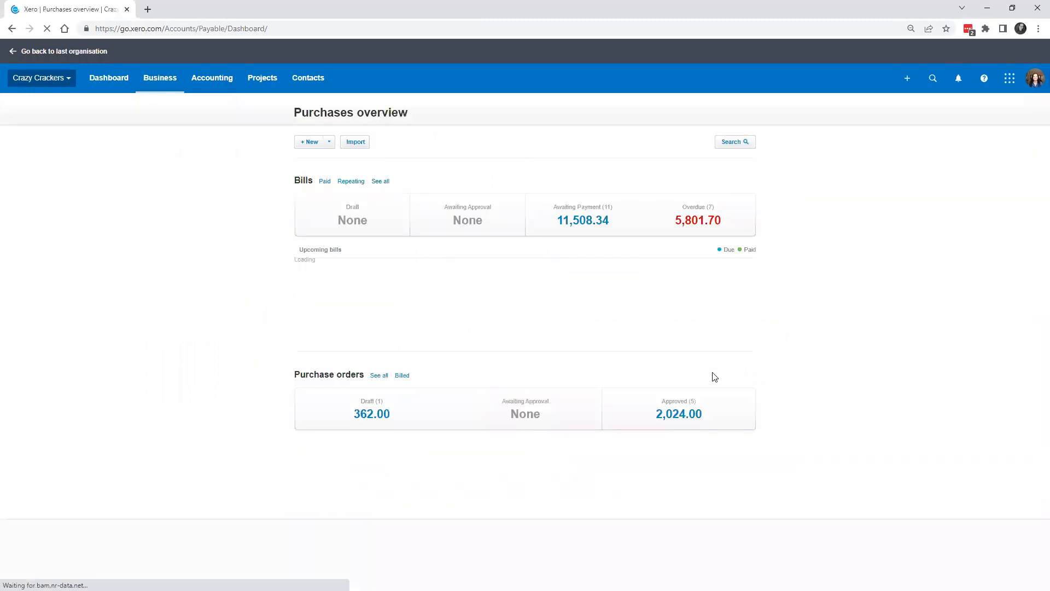
left_click(606, 213)
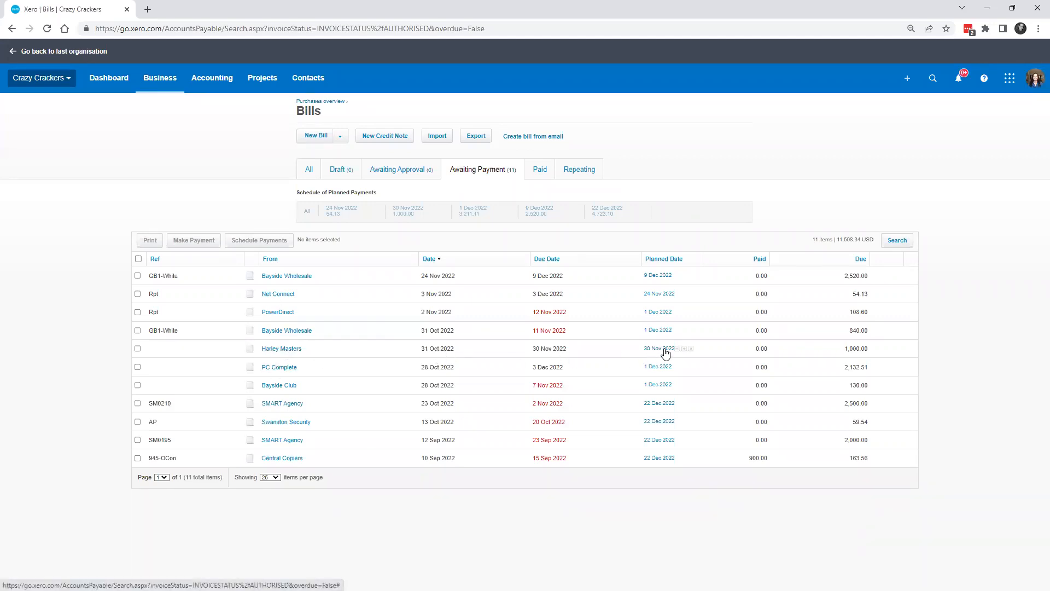
- Remove the planned payment date of the 1,000.00 bill due 30 Nov 2022 and reschedule it for 24 Dec 2022
left_click(691, 348)
left_click(651, 353)
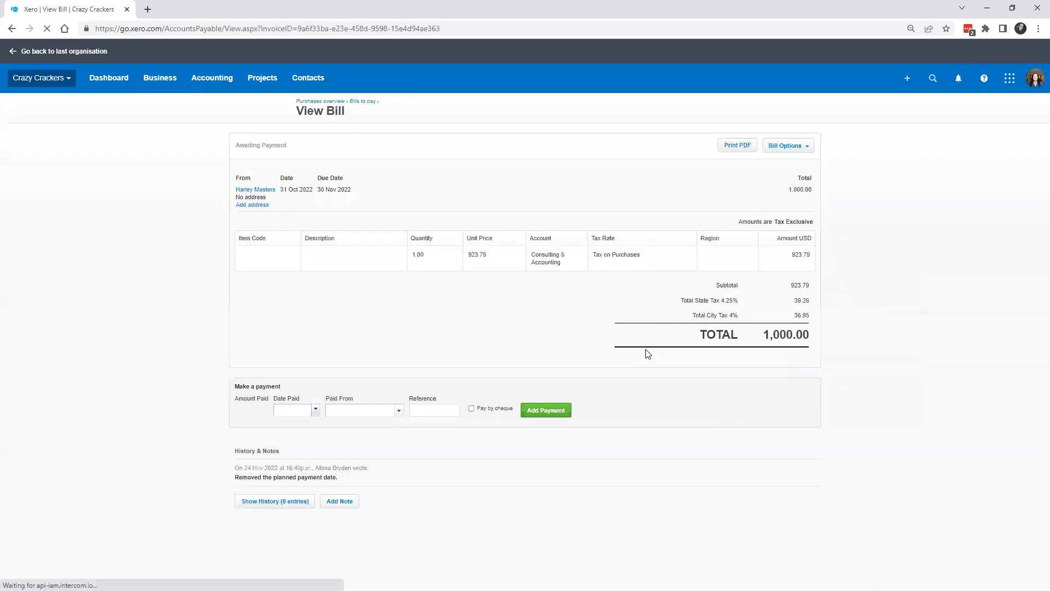
left_click(11, 31)
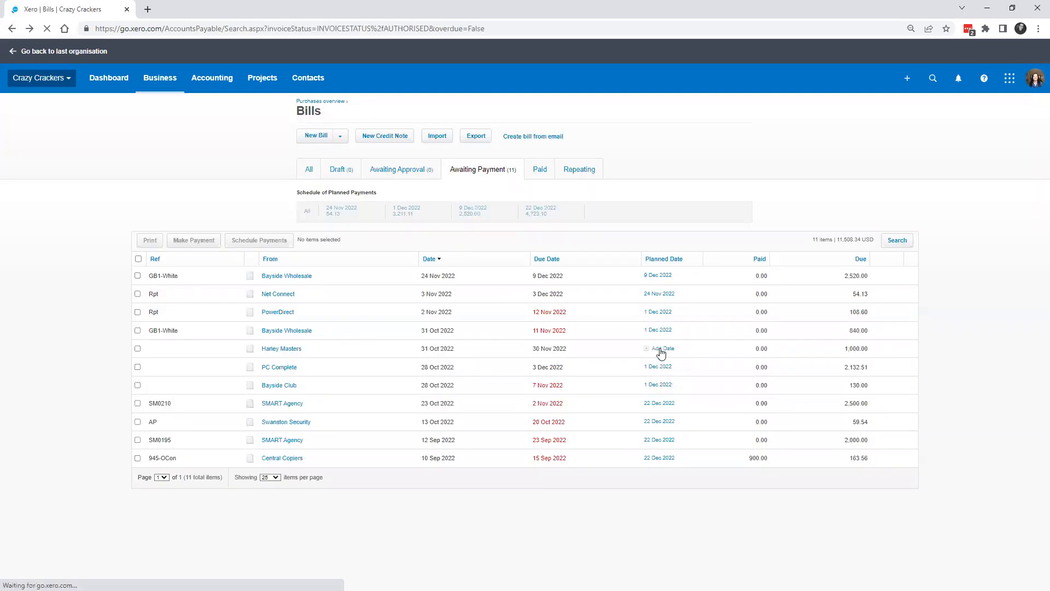
left_click(664, 350)
left_click(793, 362)
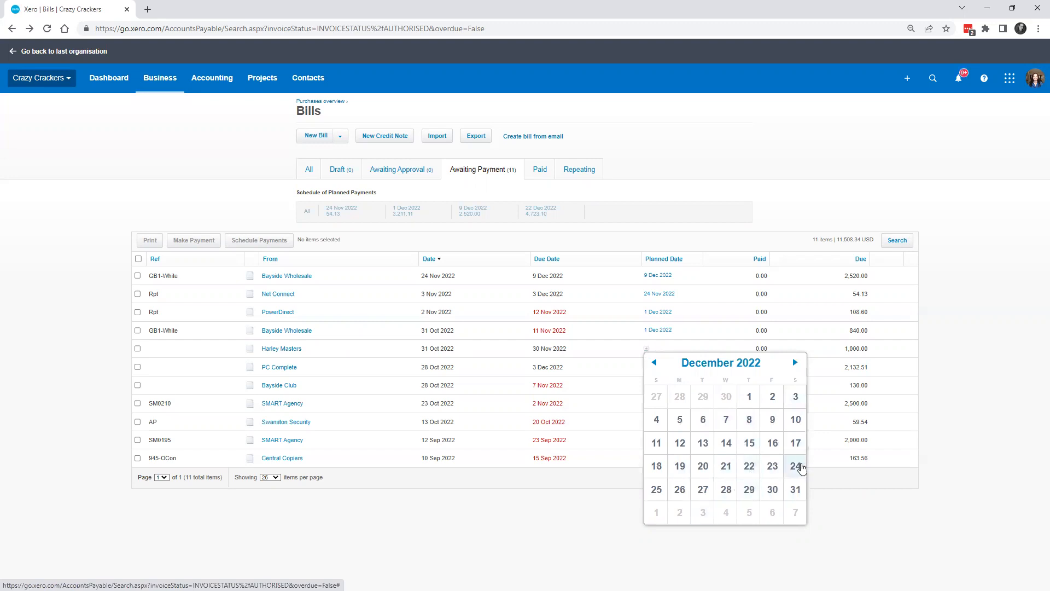
left_click(799, 467)
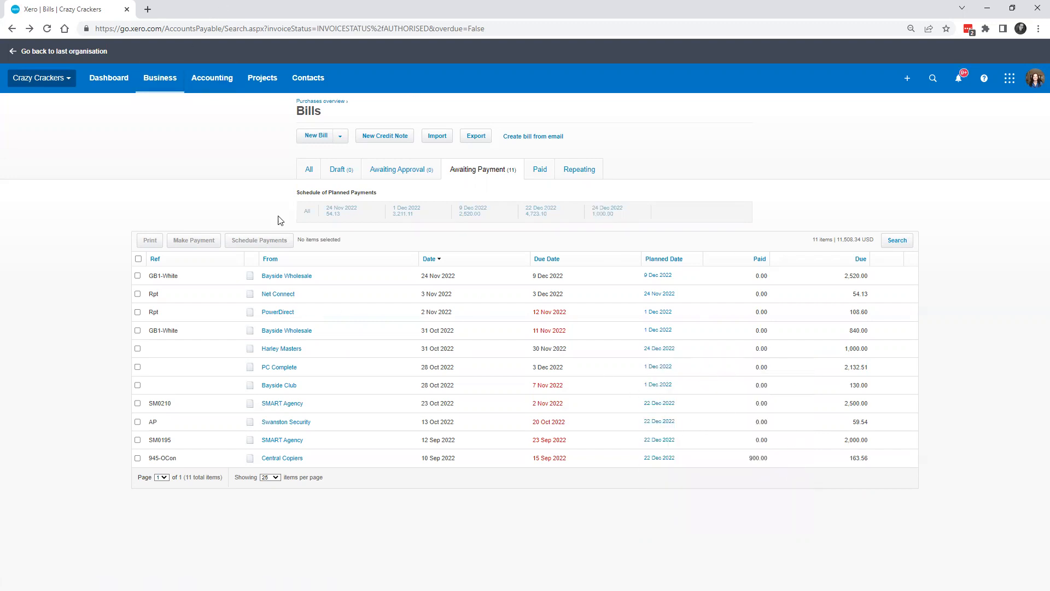
- Return to the short-term cash flow projection to check the effect of the rescheduled bill
left_click(167, 88)
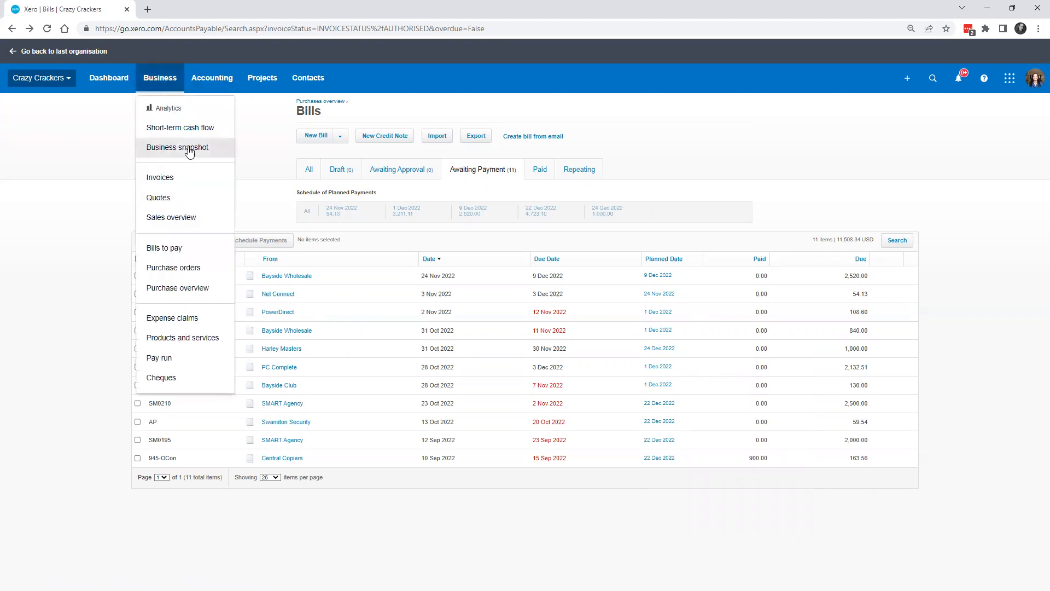
left_click(164, 127)
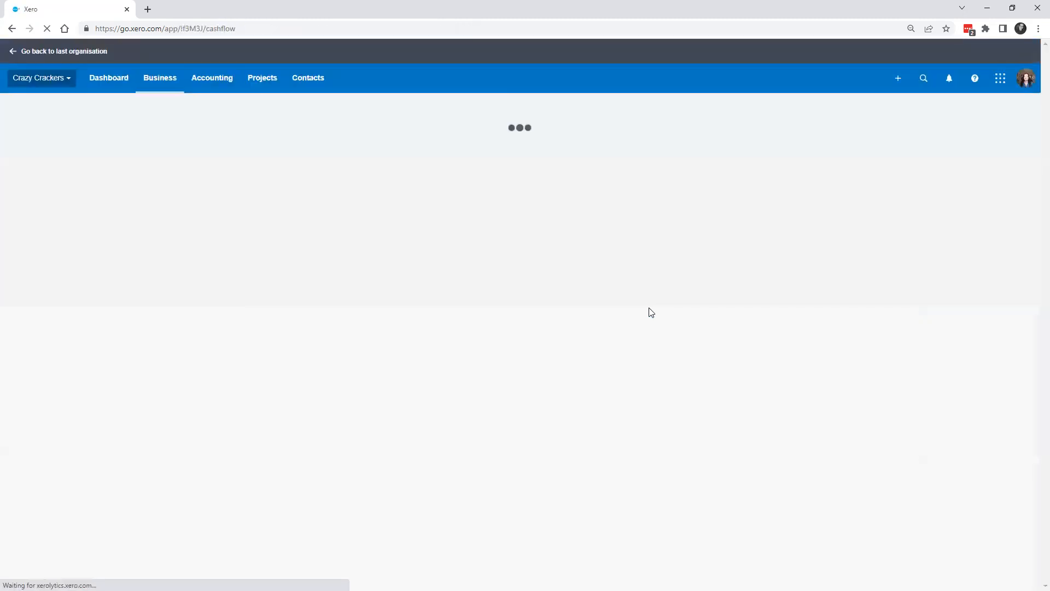